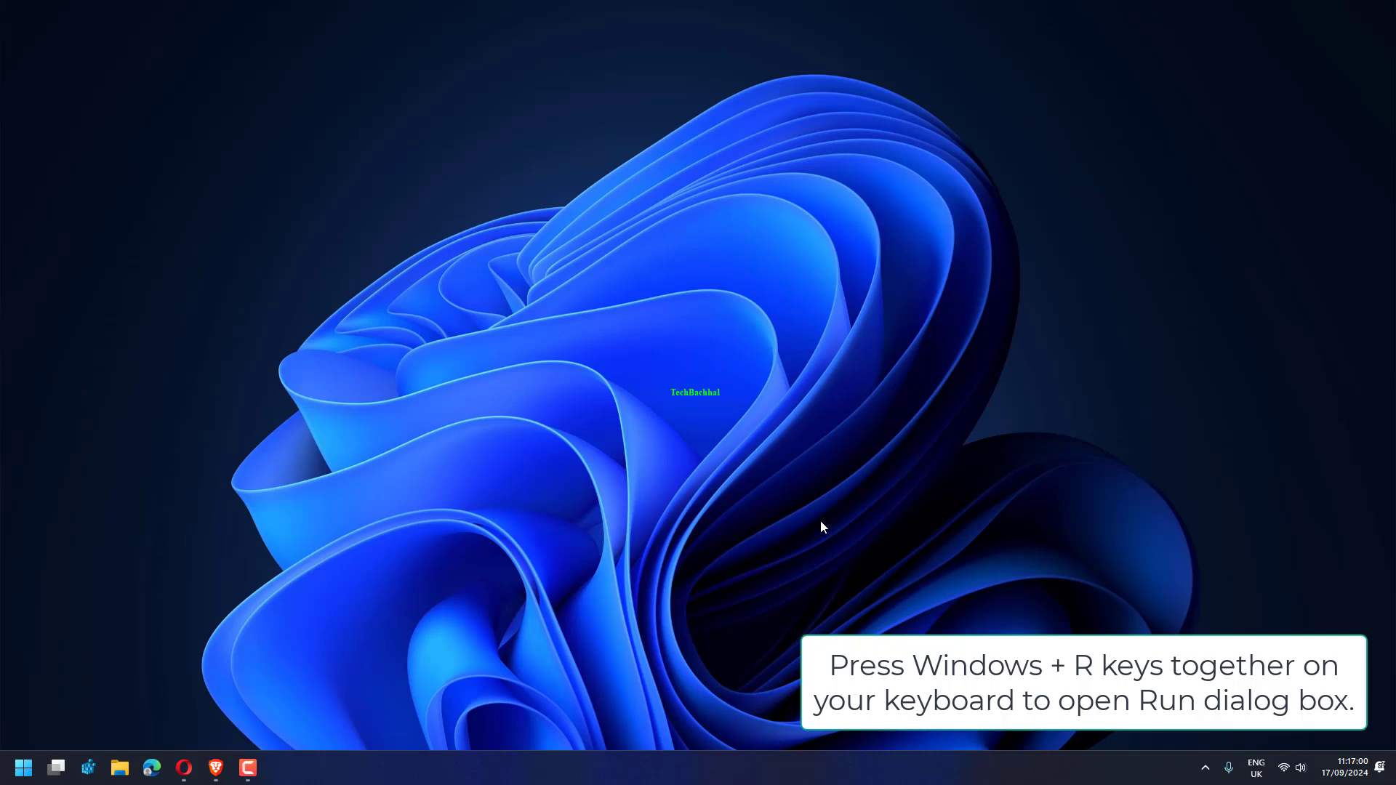
Open an administrator Command Prompt from Run and start the sfc /scannow scan
key(super+r)
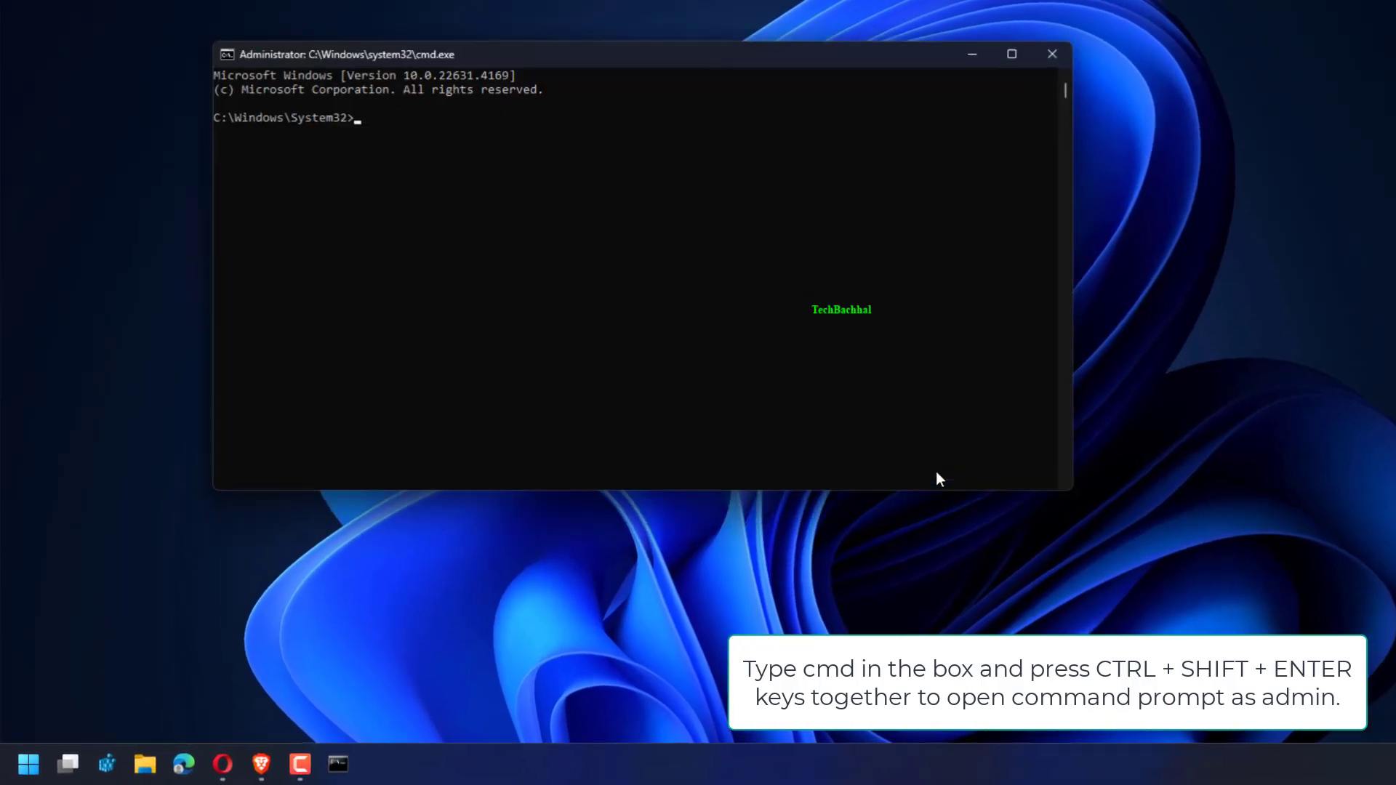
text(sfc)
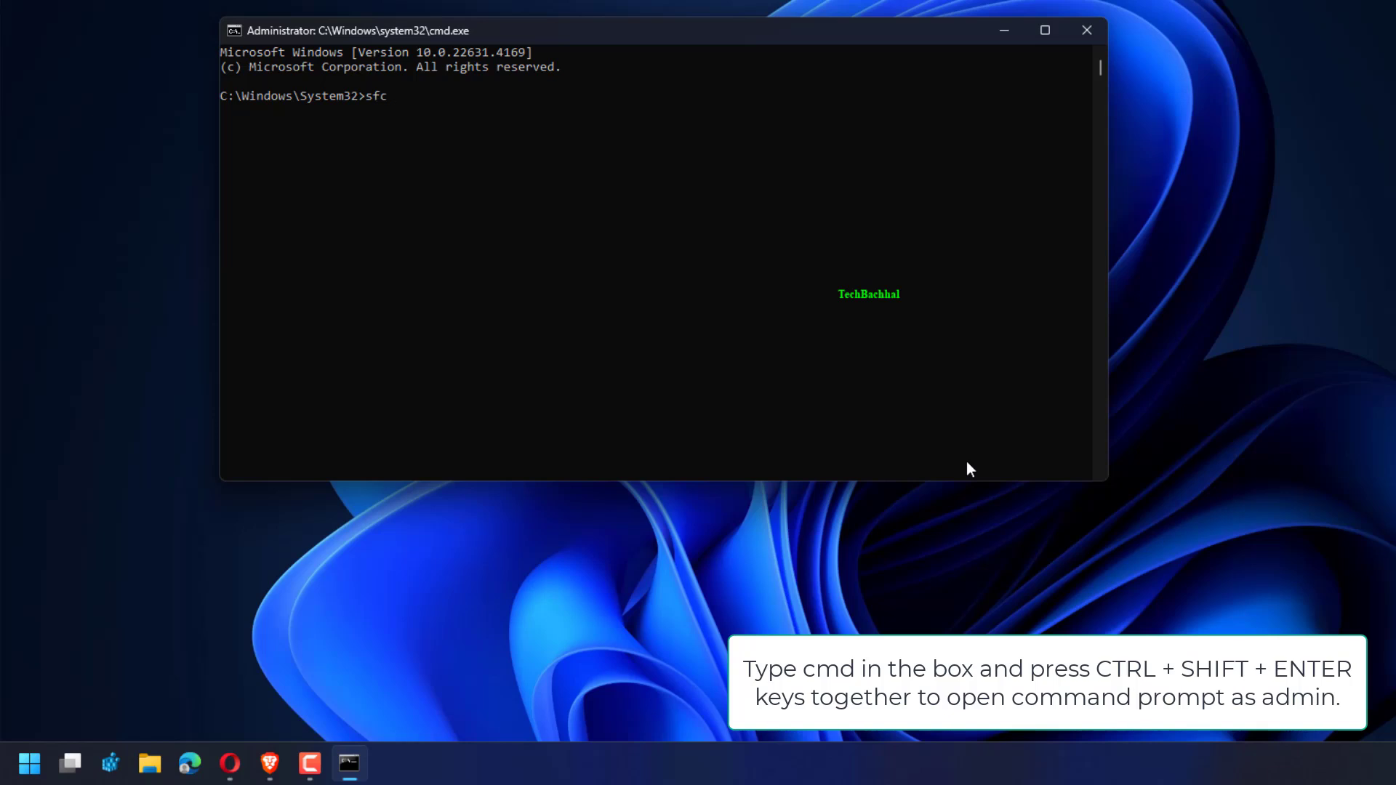
text( /sc)
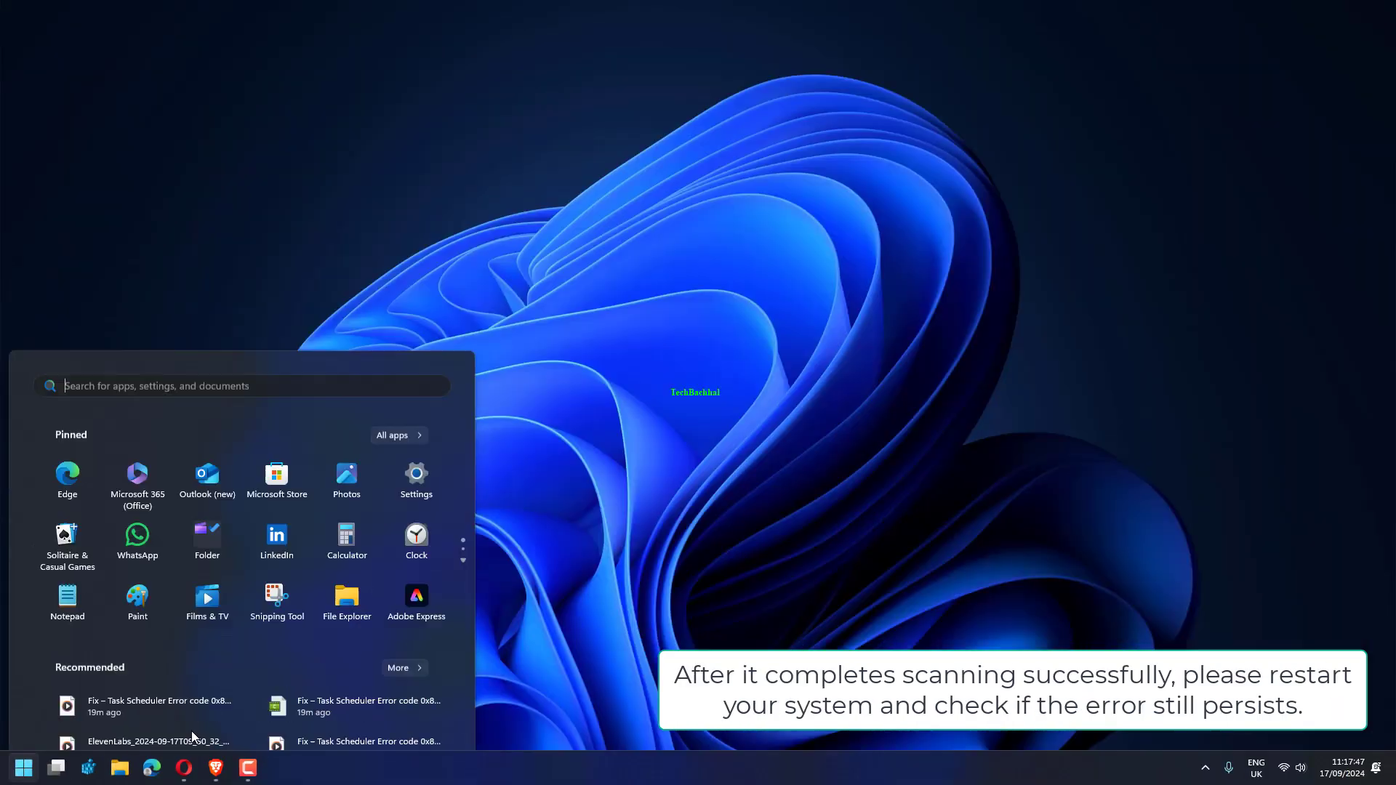
Restart the PC from the Start menu's power options
click(422, 717)
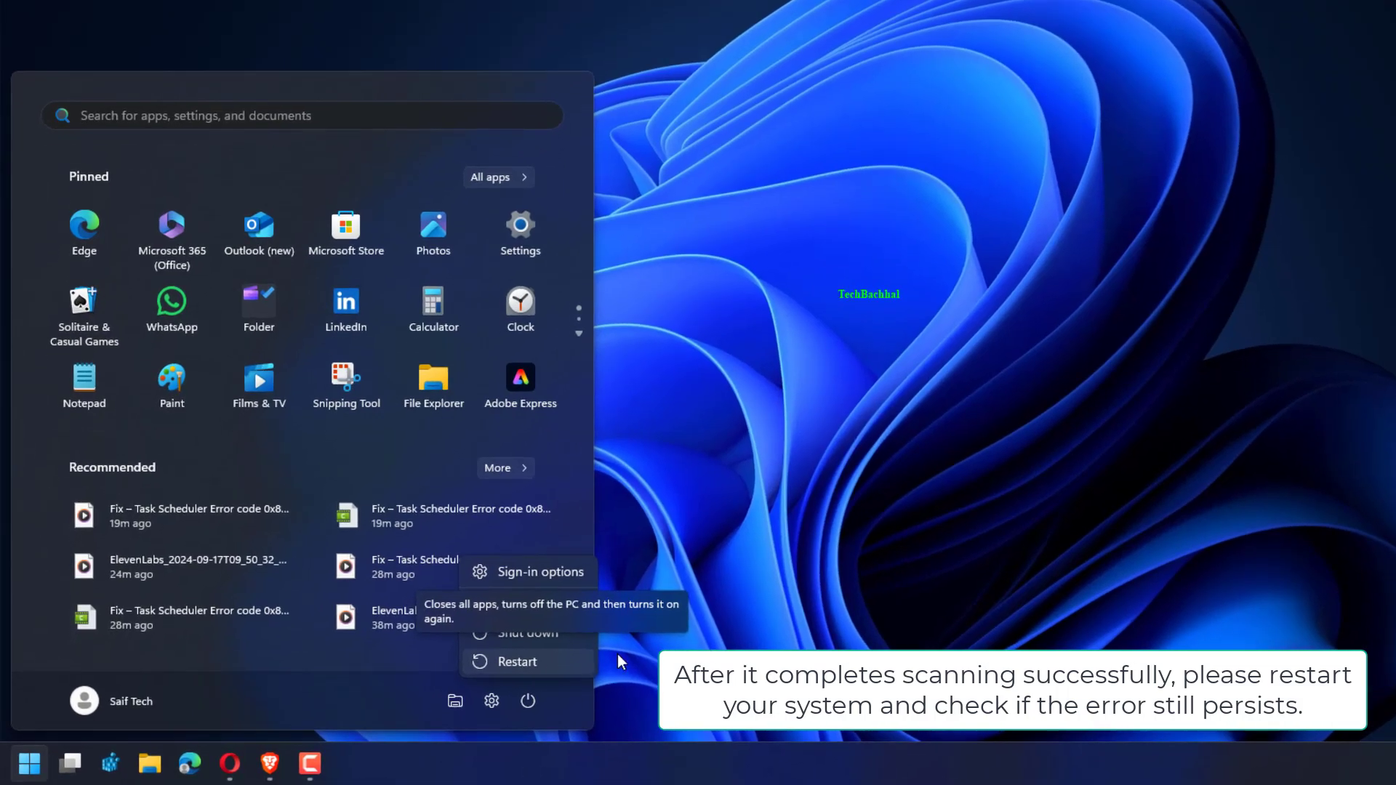
click(921, 543)
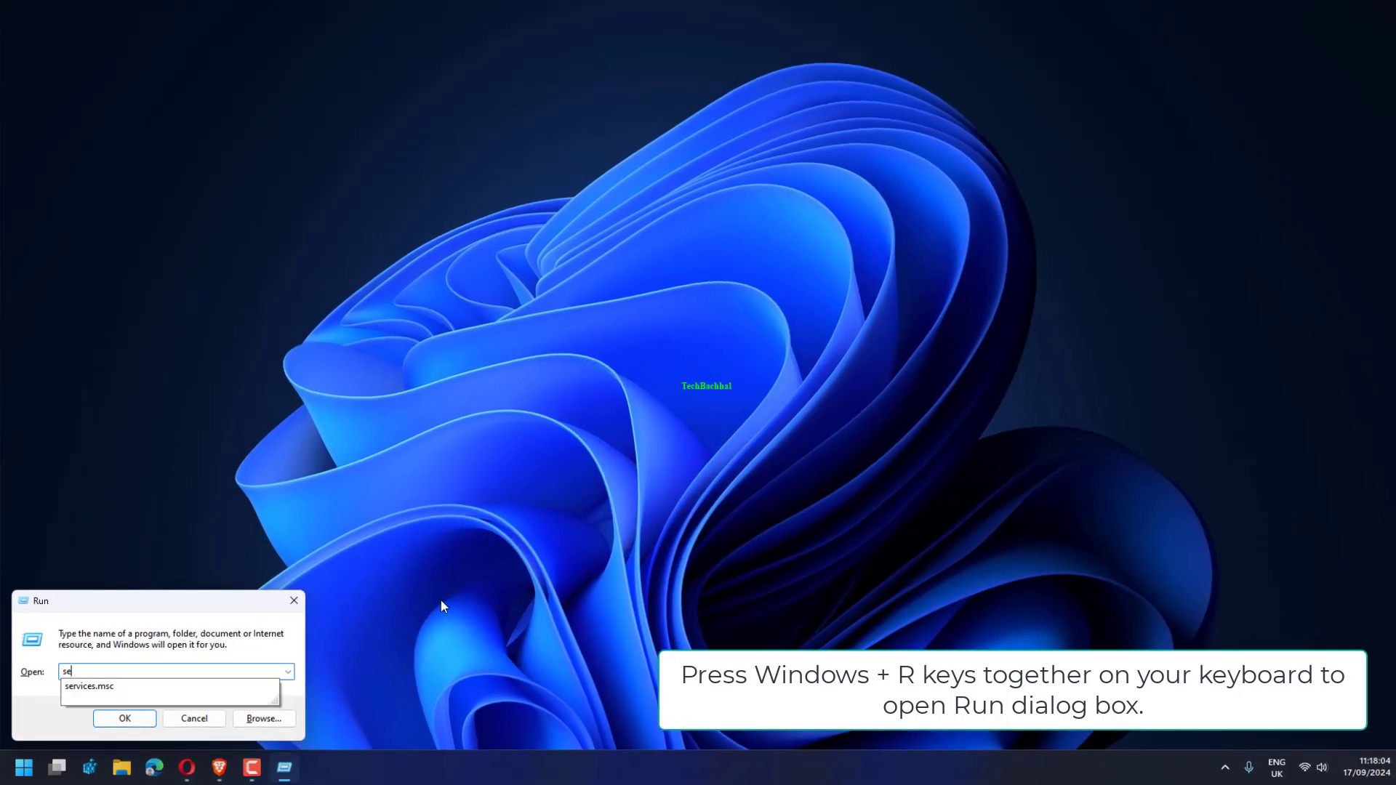
Launch the Services console via services.msc and scroll down the service list
click(95, 684)
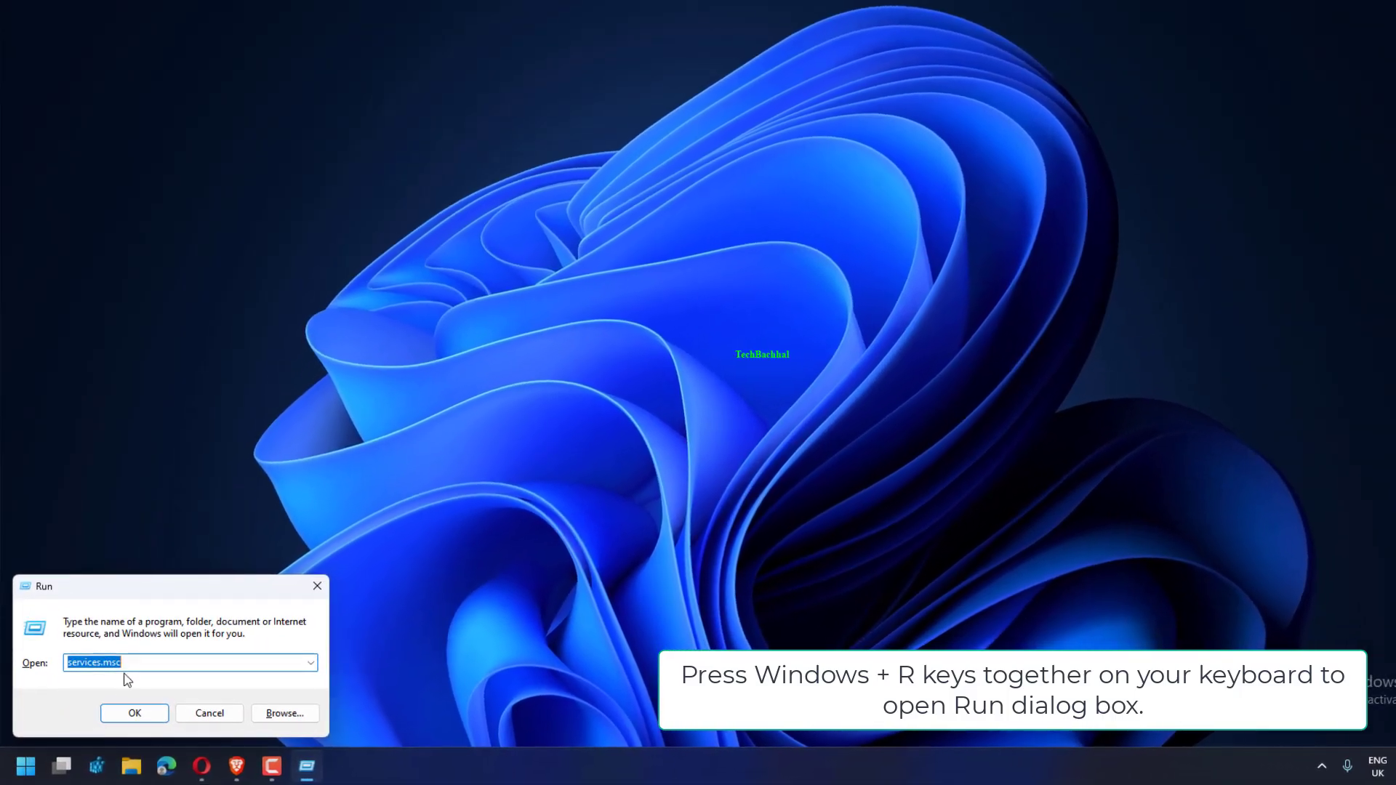
click(154, 656)
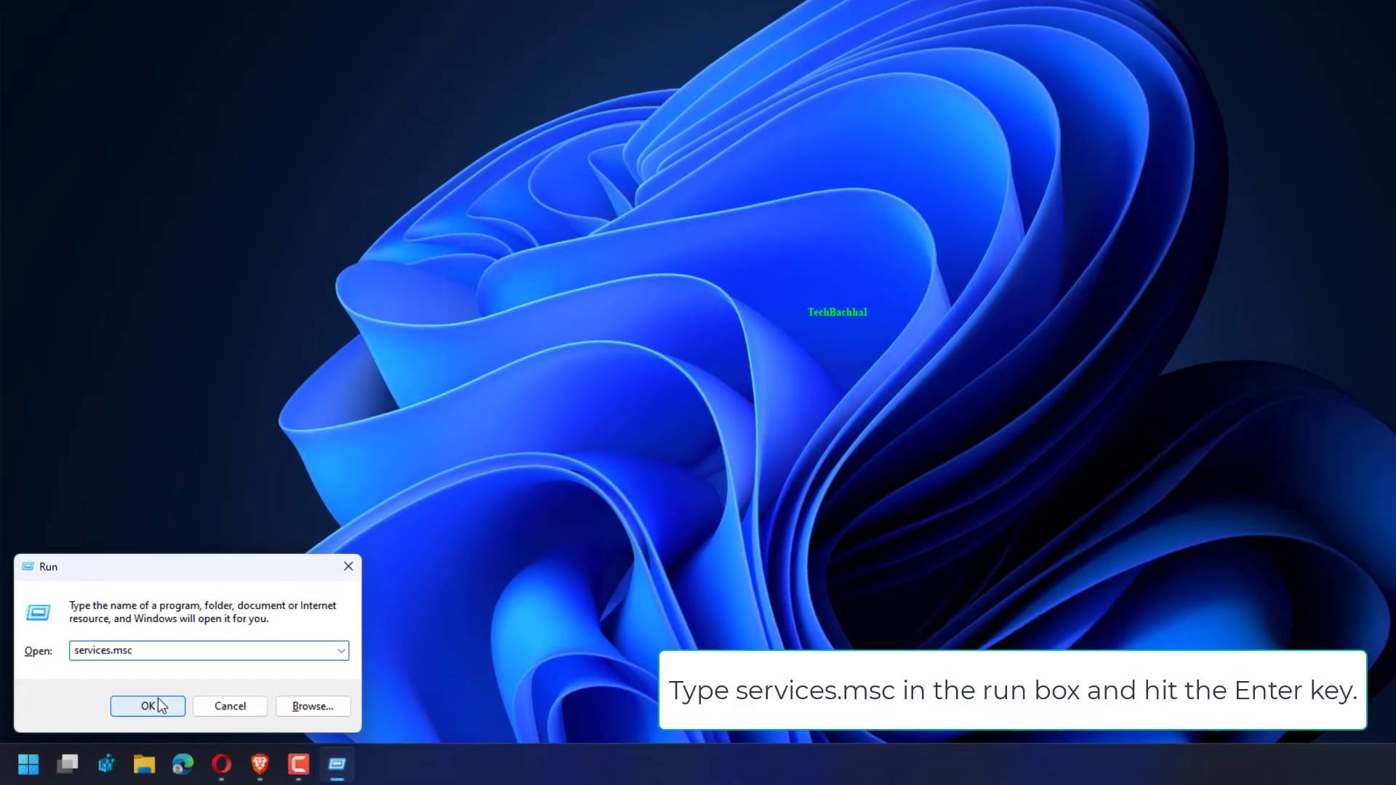
click(138, 710)
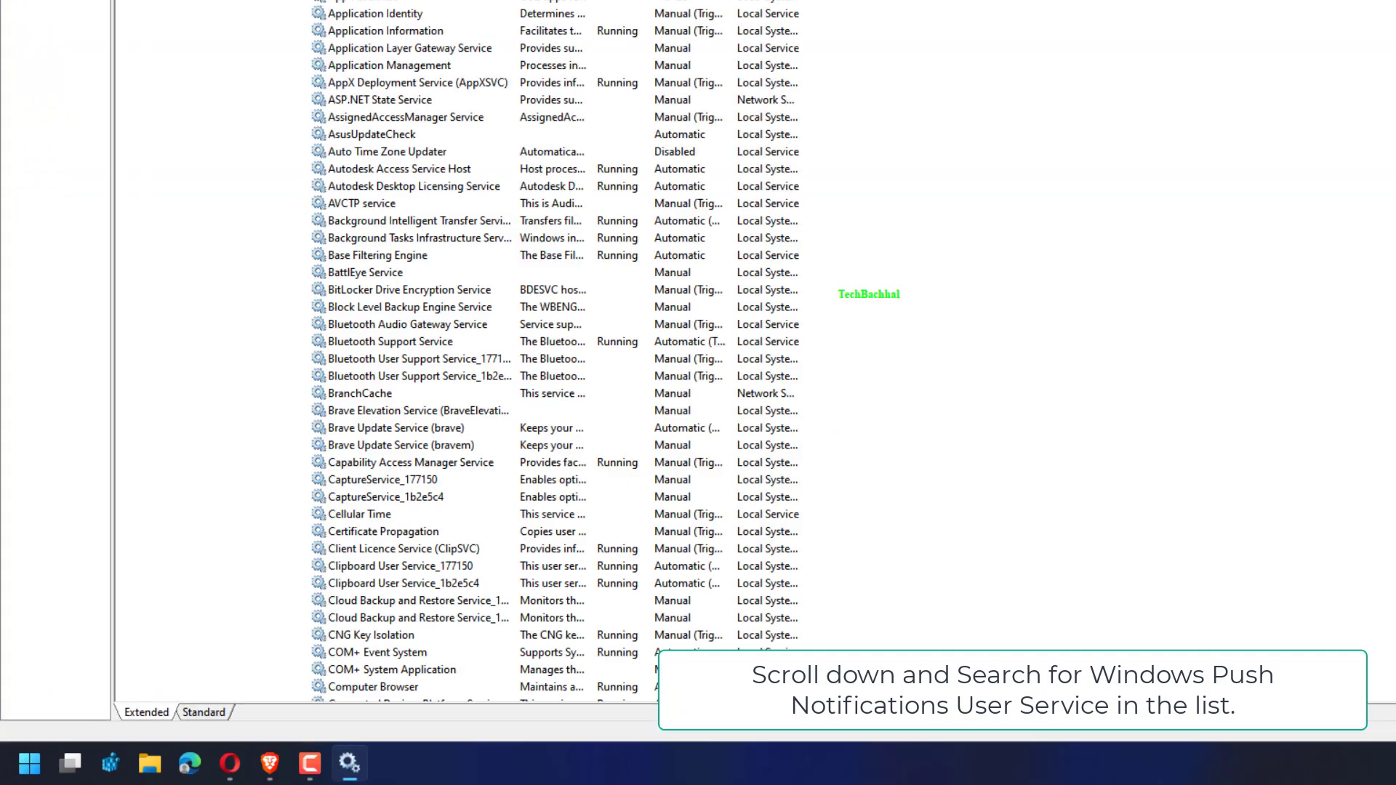
scroll(552, 349, down, 15)
scroll(553, 348, down, 20)
scroll(553, 349, down, 20)
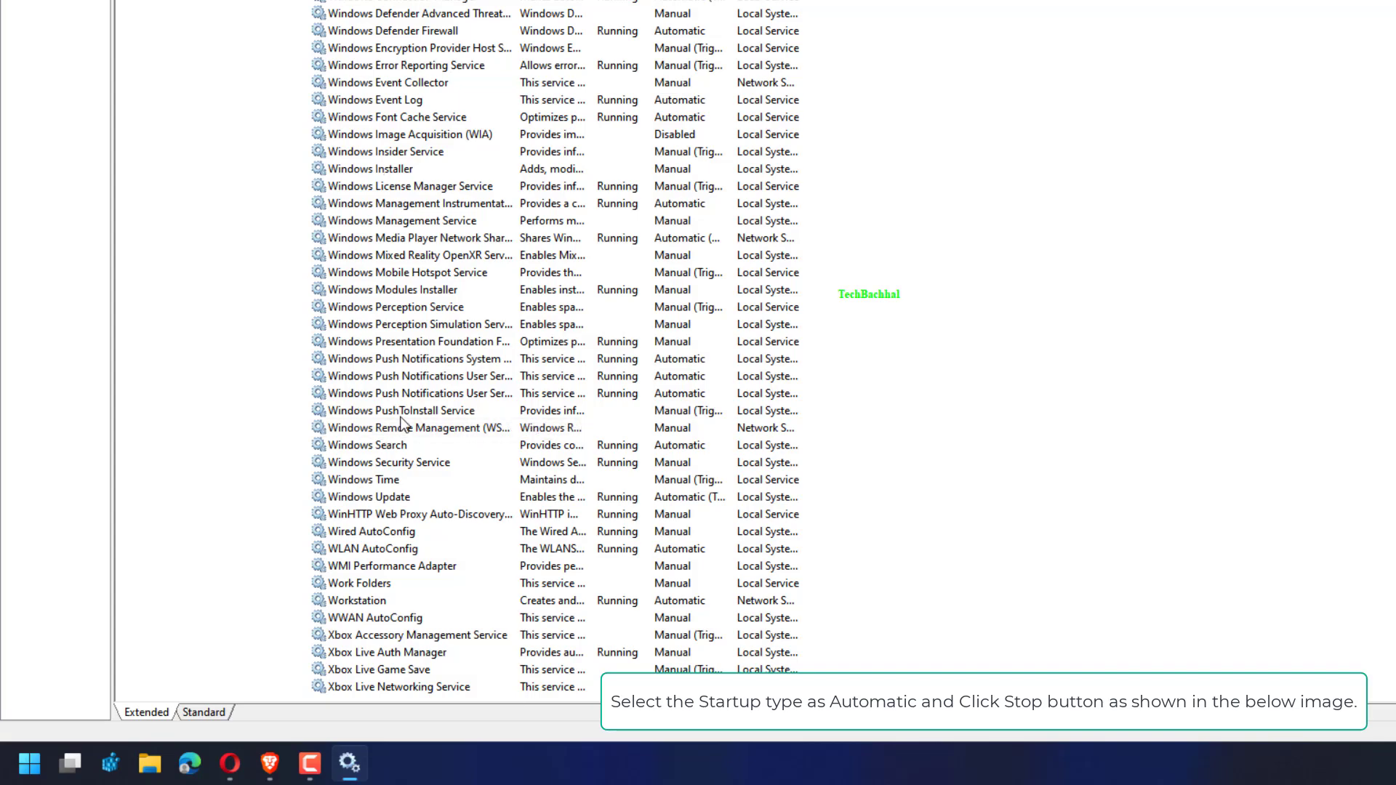
Open Windows Push Notifications User Service_1b2e5c4 properties and confirm its startup type is Automatic
click(395, 399)
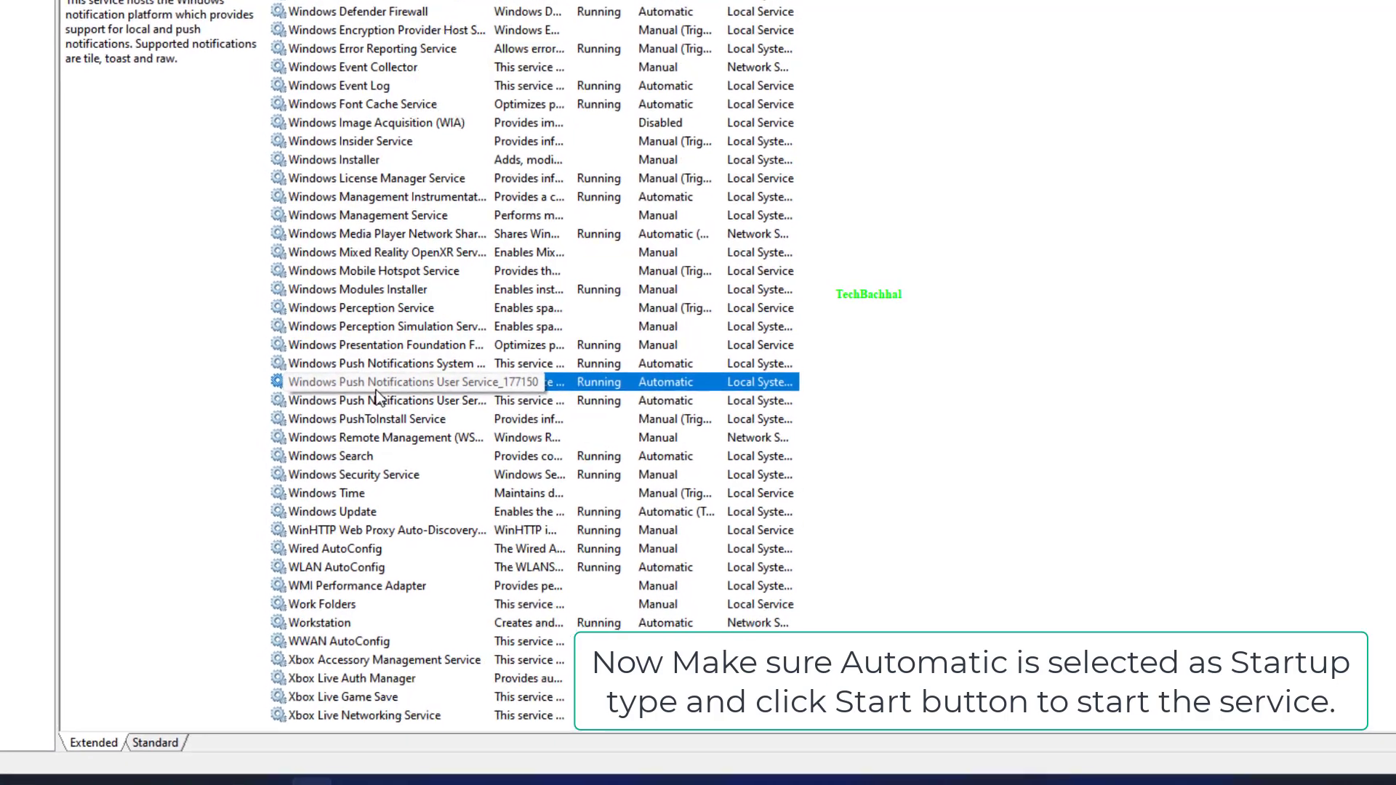
click(313, 404)
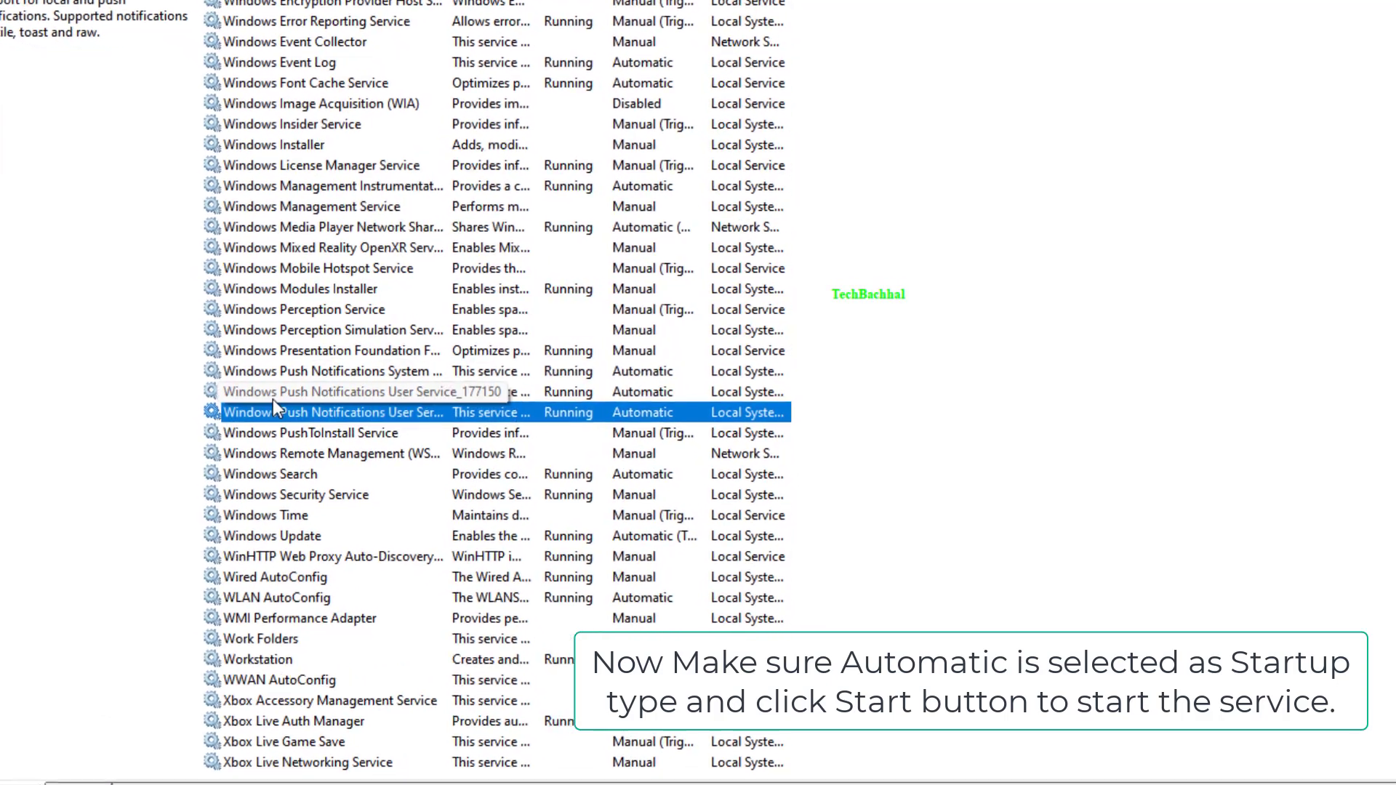
double_click(261, 414)
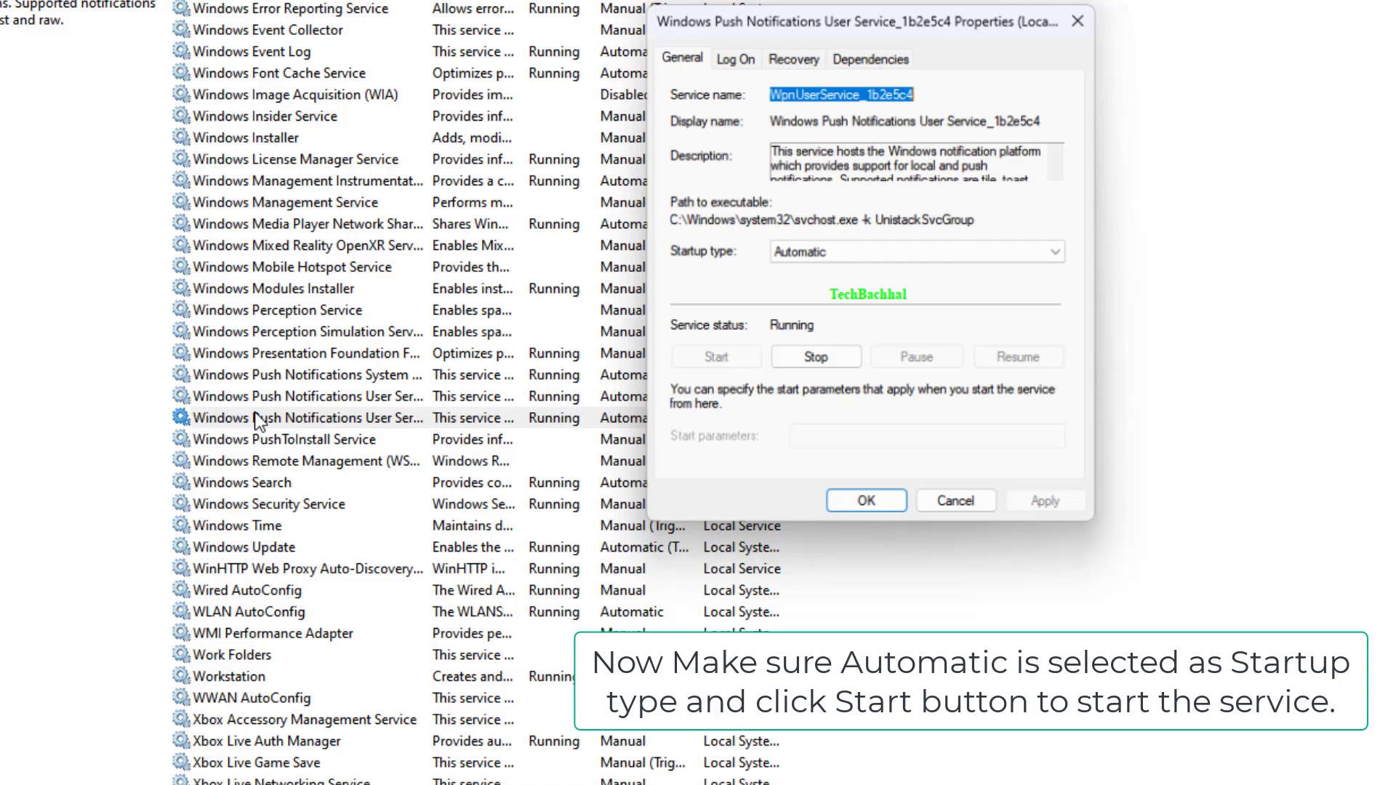
click(833, 256)
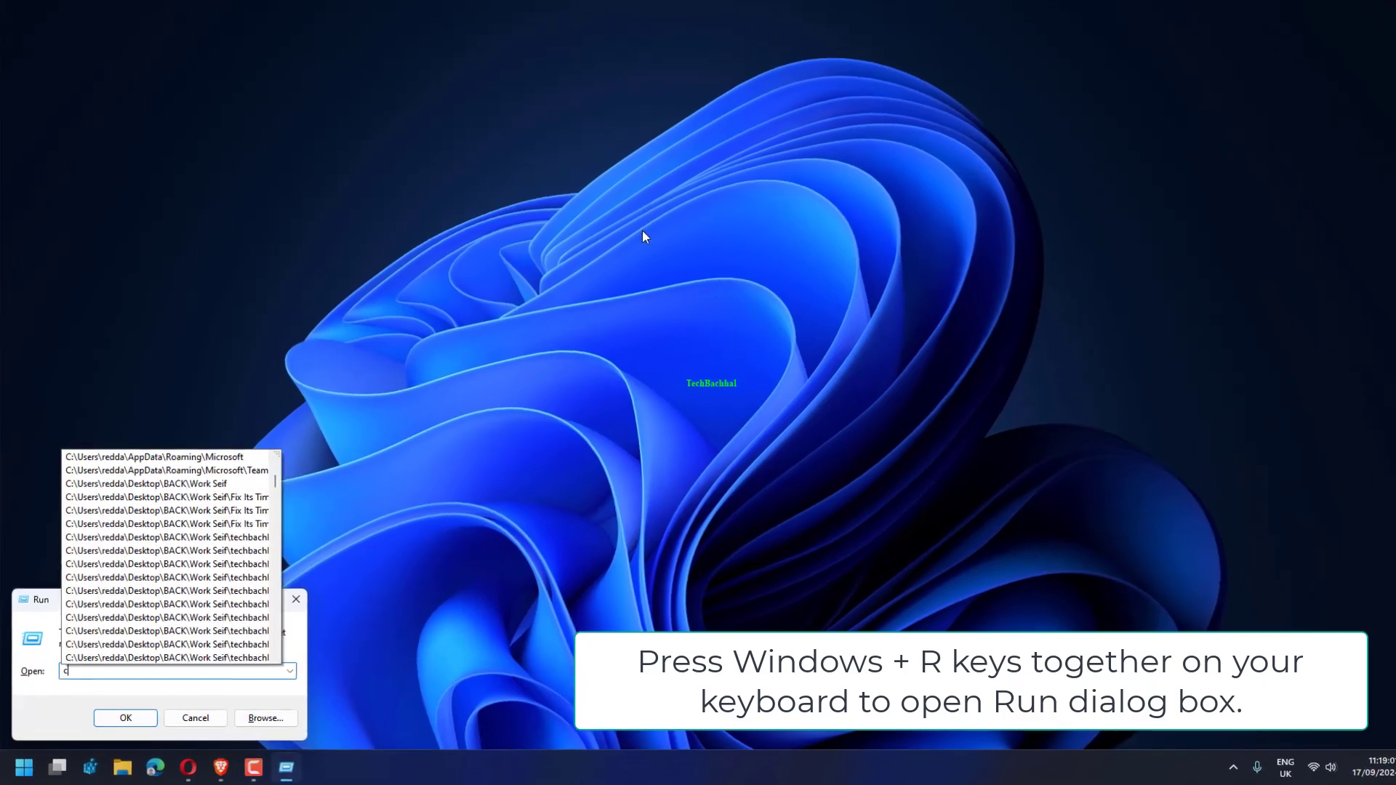
Run Dism /Online /Cleanup-Image /CheckHealth in an admin Command Prompt, finding no corruption
text(md)
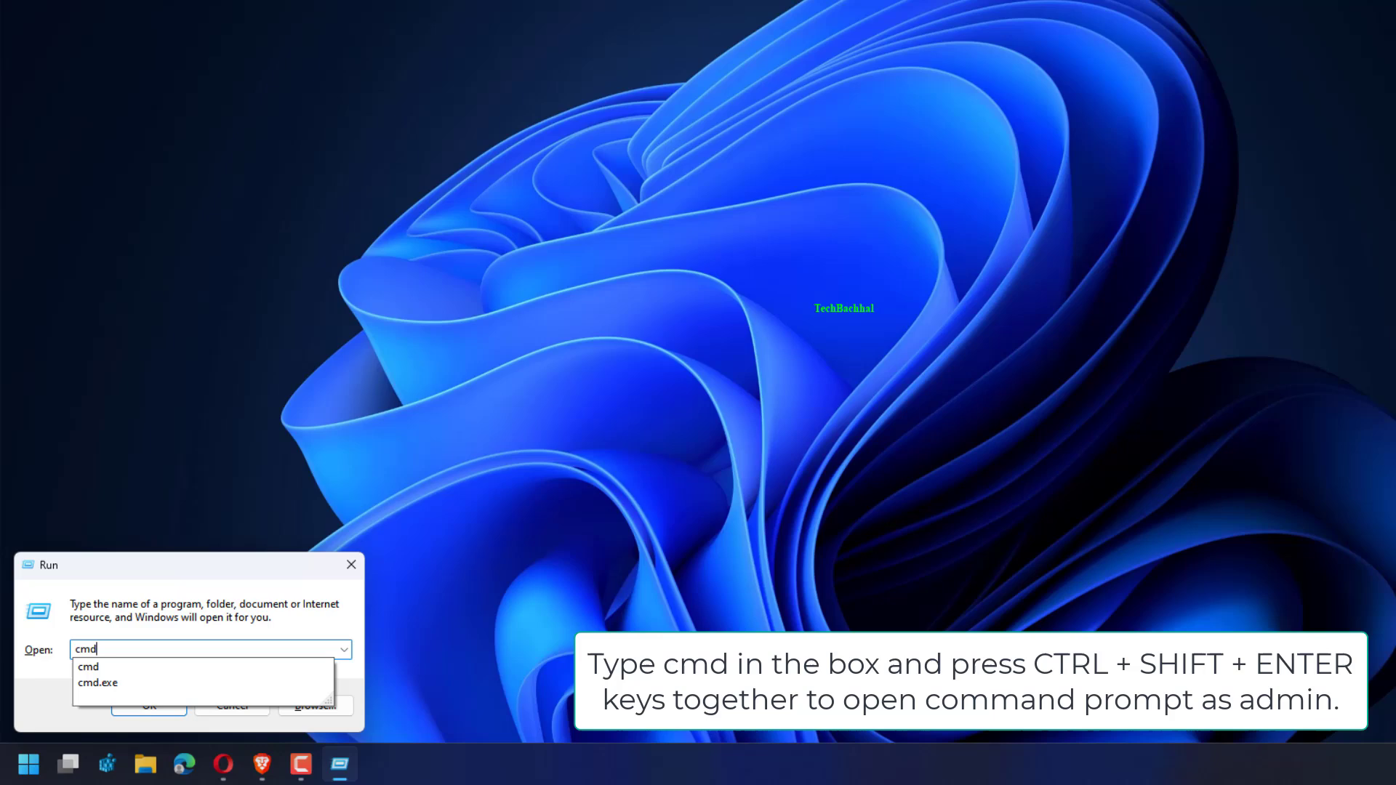
key(ctrl+shift+Return)
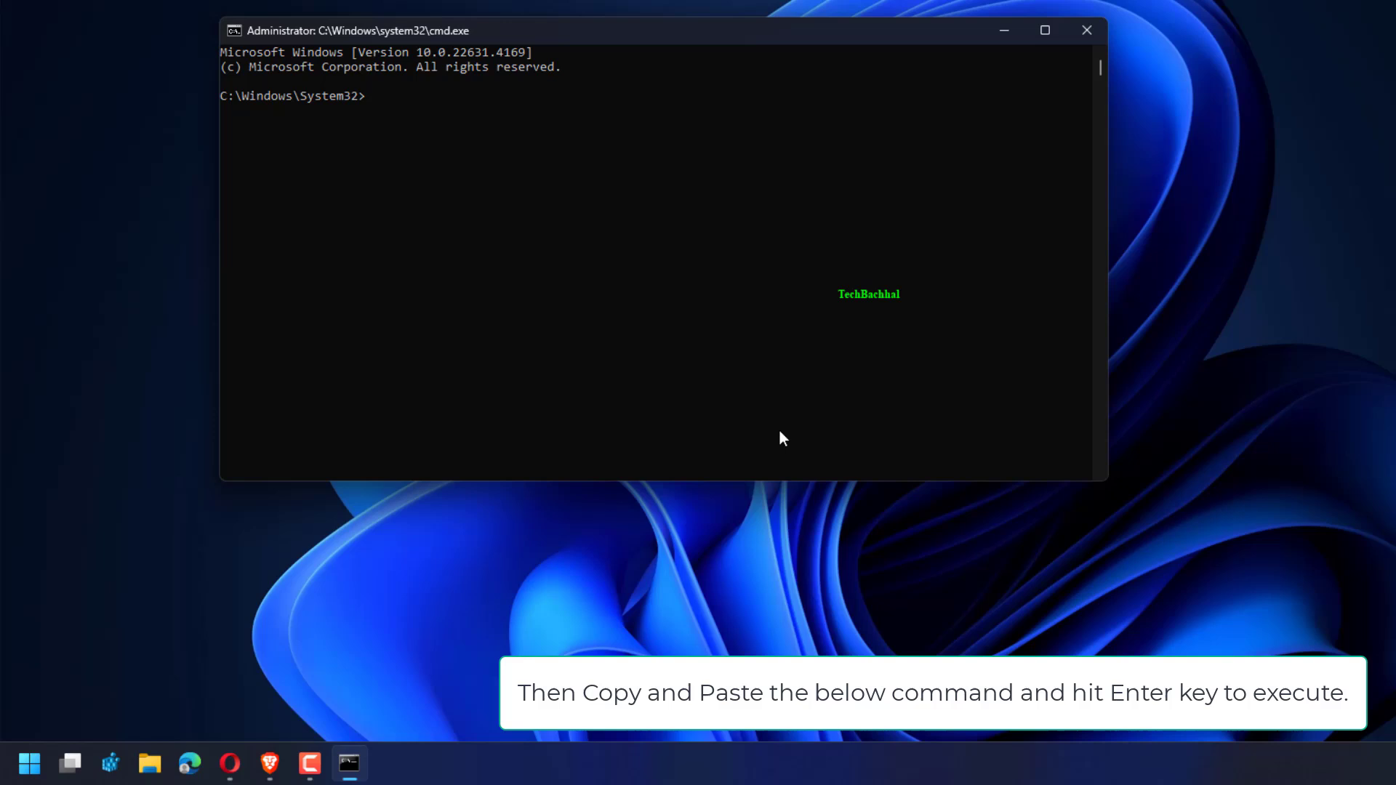
text(Dism /Online /Cleanup-Image /CheckHealth)
key(Return)
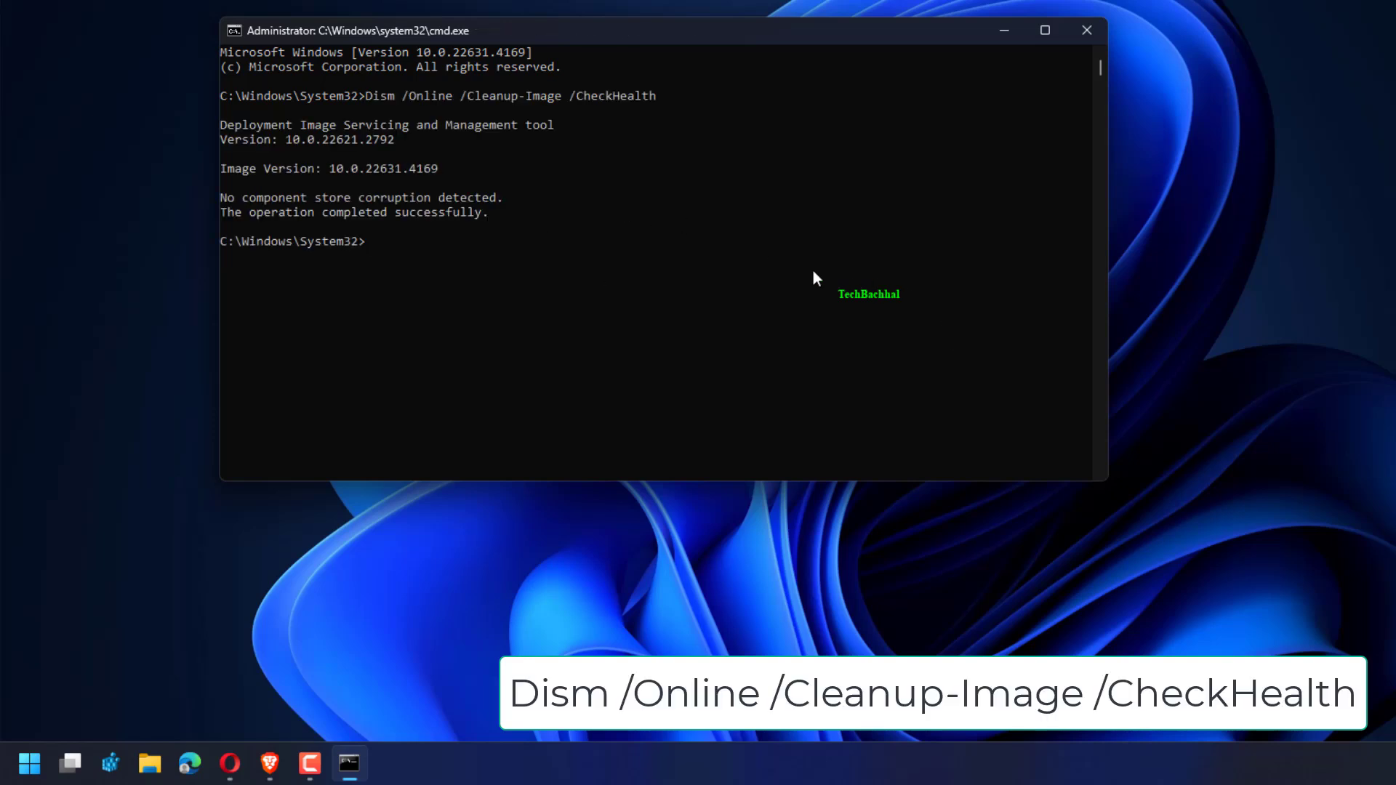
Start the Dism /Online /Cleanup-Image /RestoreHealth repair, then close Command Prompt
text(Dism /Online /Cleanup-Image /RestoreHealth)
key(Return)
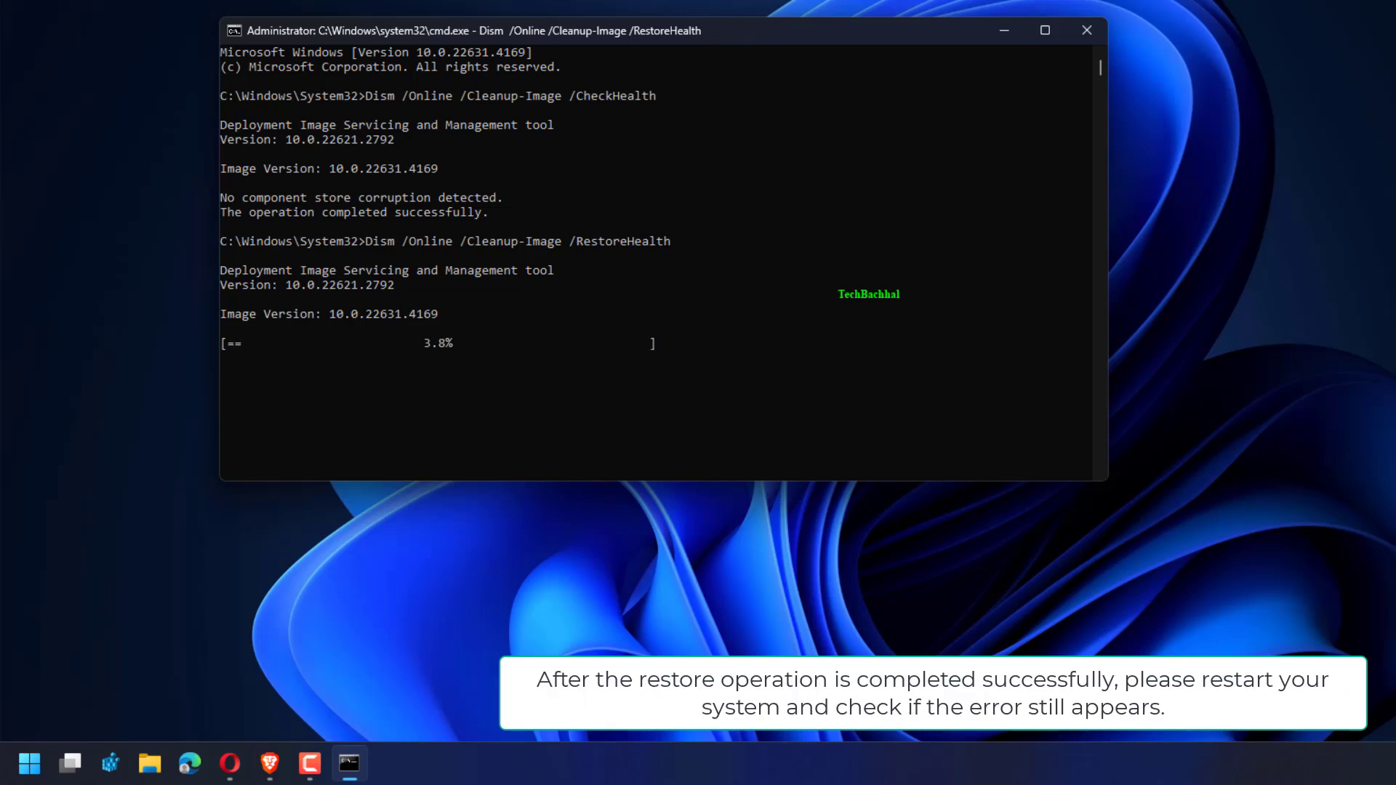
click(1086, 30)
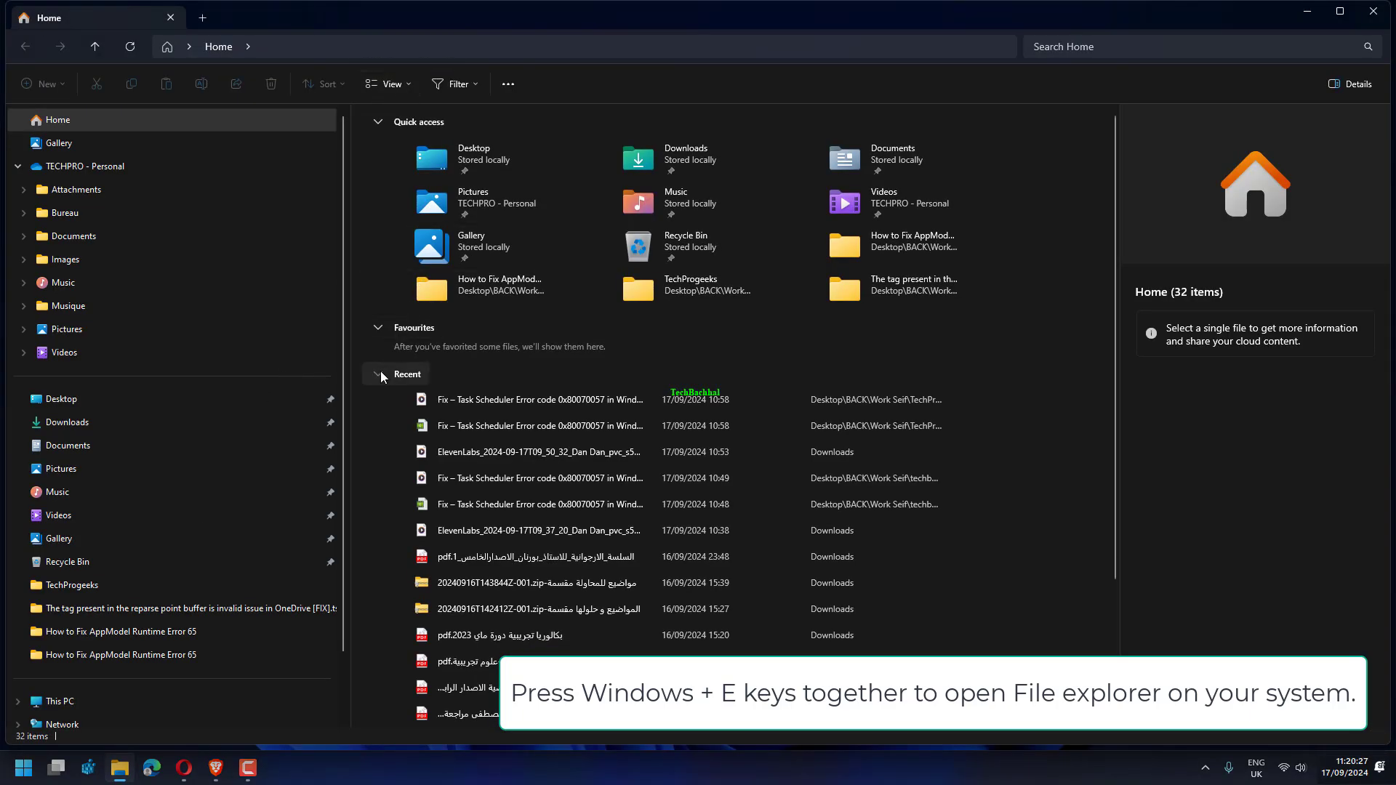
Show hidden items and browse to AppData\Local\Microsoft\Windows in File Explorer
click(396, 374)
click(408, 86)
mouse_move(390, 215)
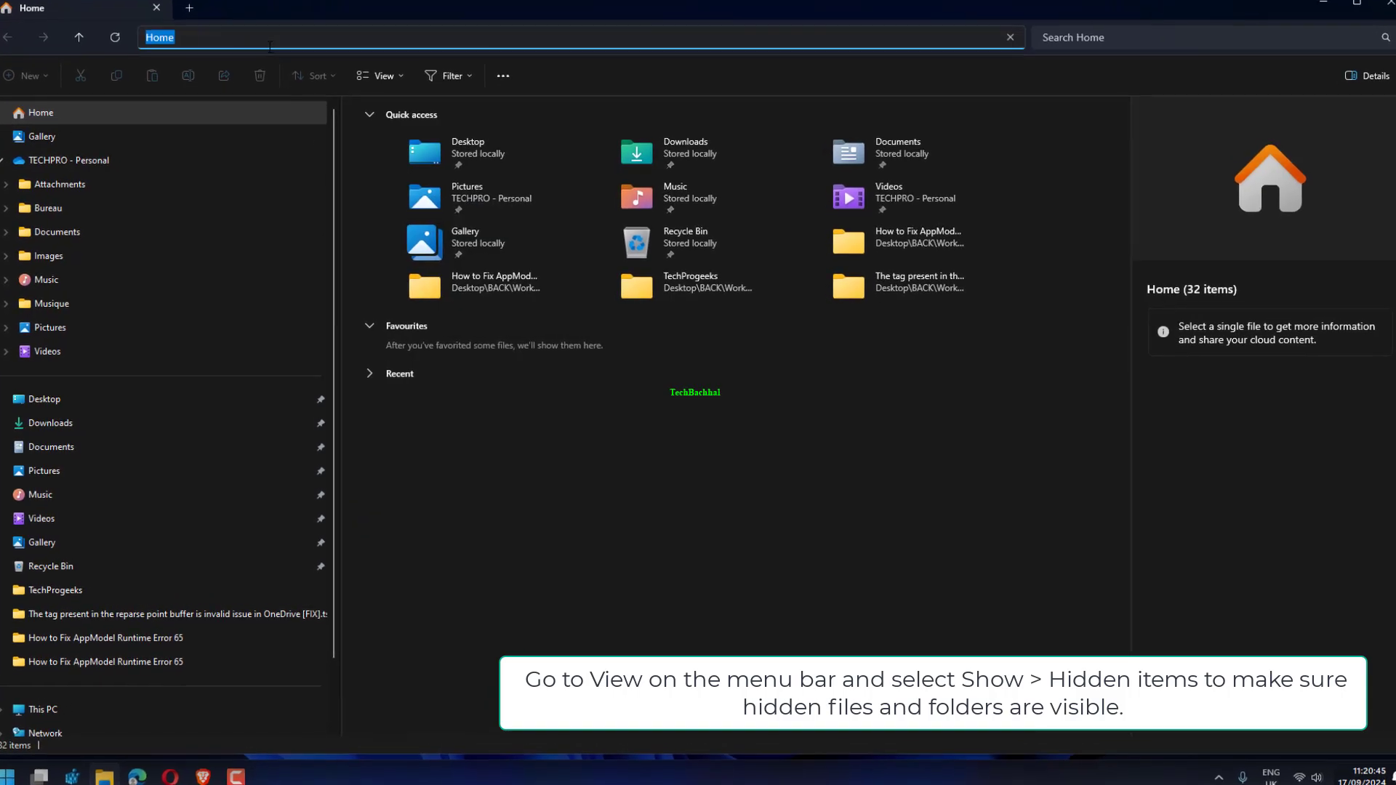
text(C:\Users\%username%\AppData\Local\Microsoft\Windows)
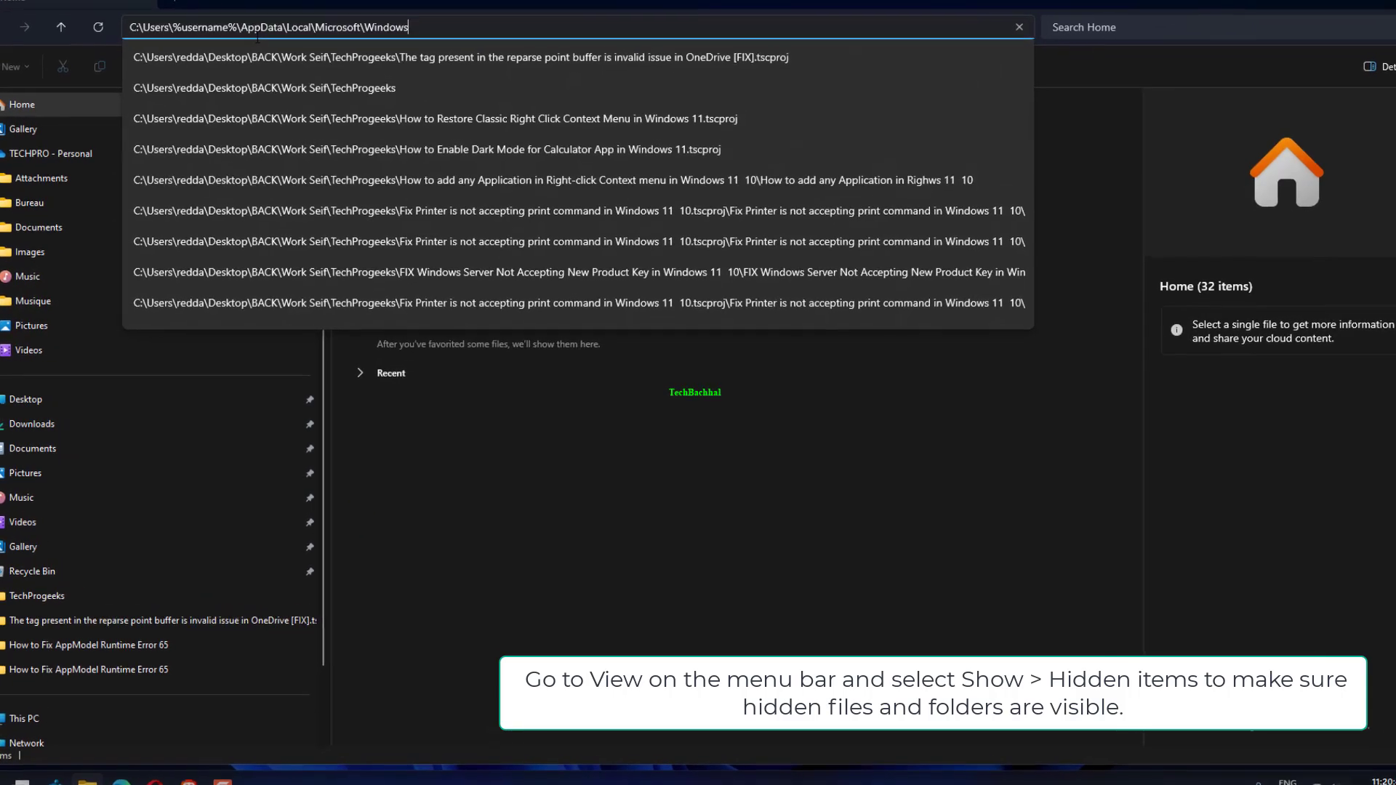
key(Return)
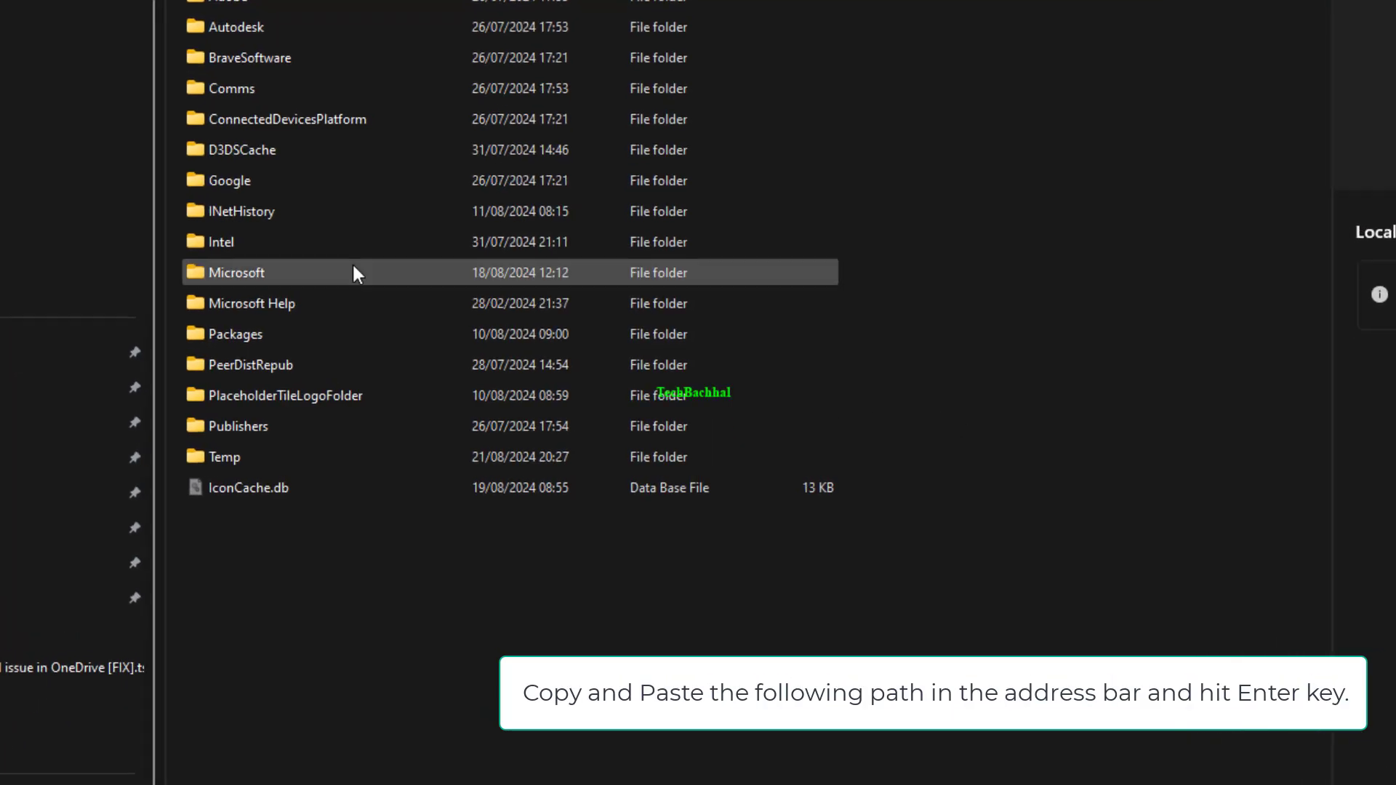
double_click(352, 274)
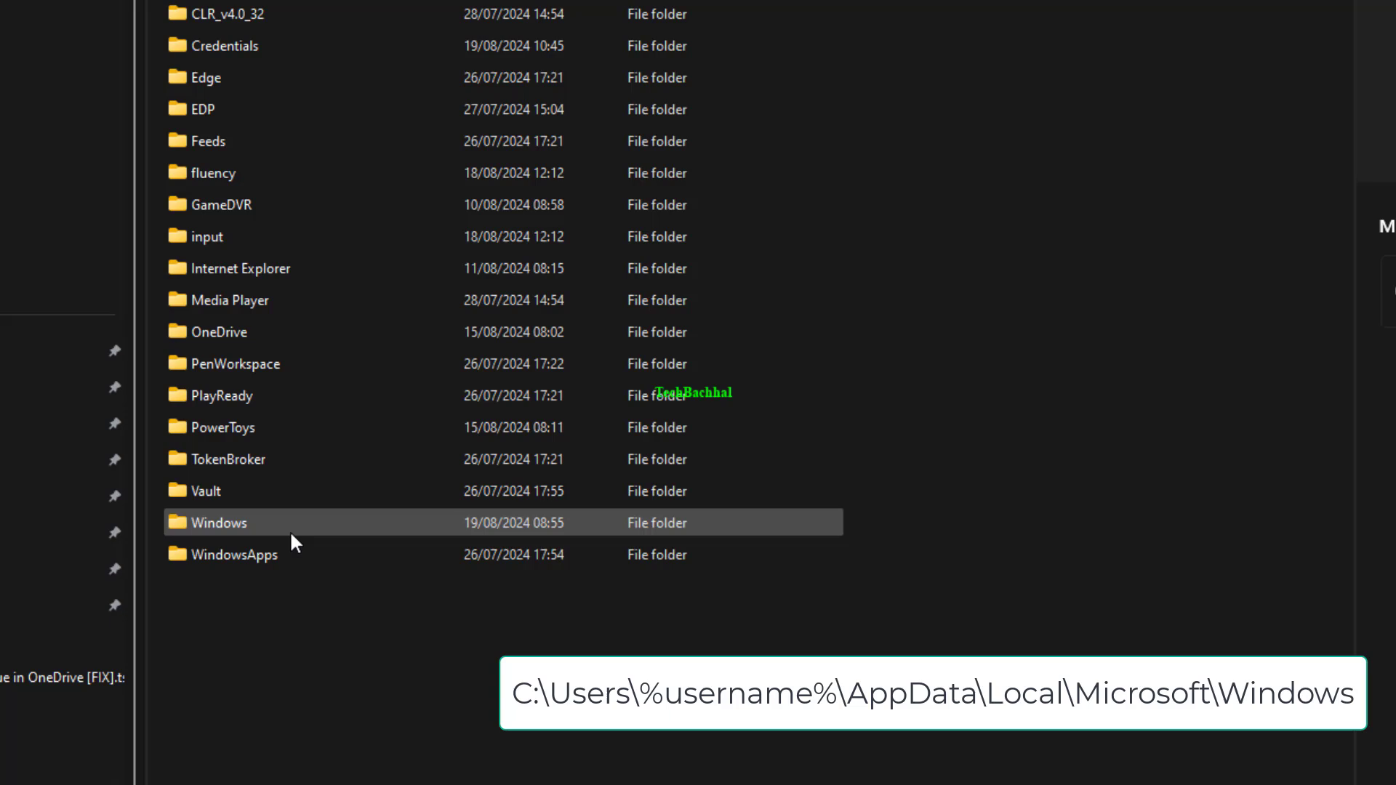
double_click(288, 529)
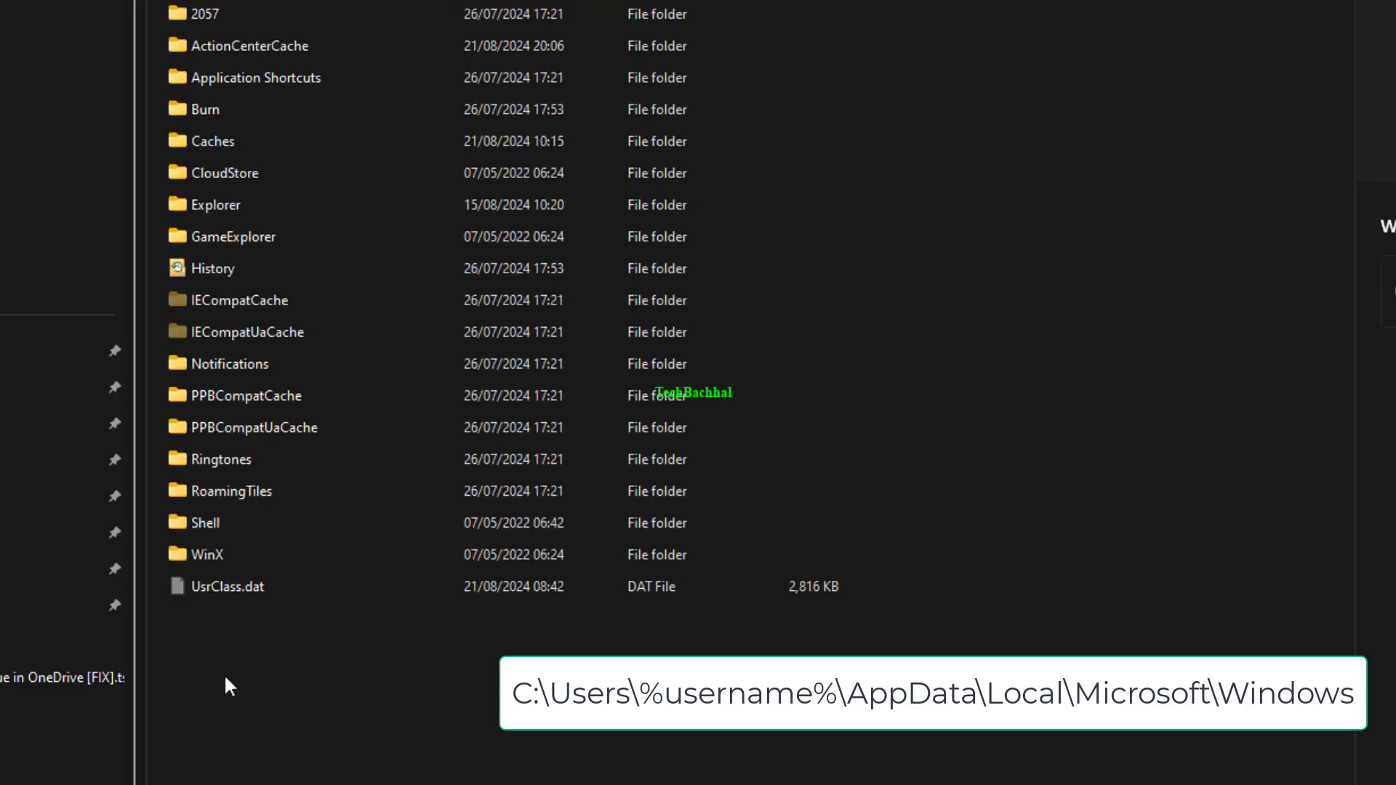
Rename the Notifications folder to Old-Notifications and close File Explorer
click(279, 361)
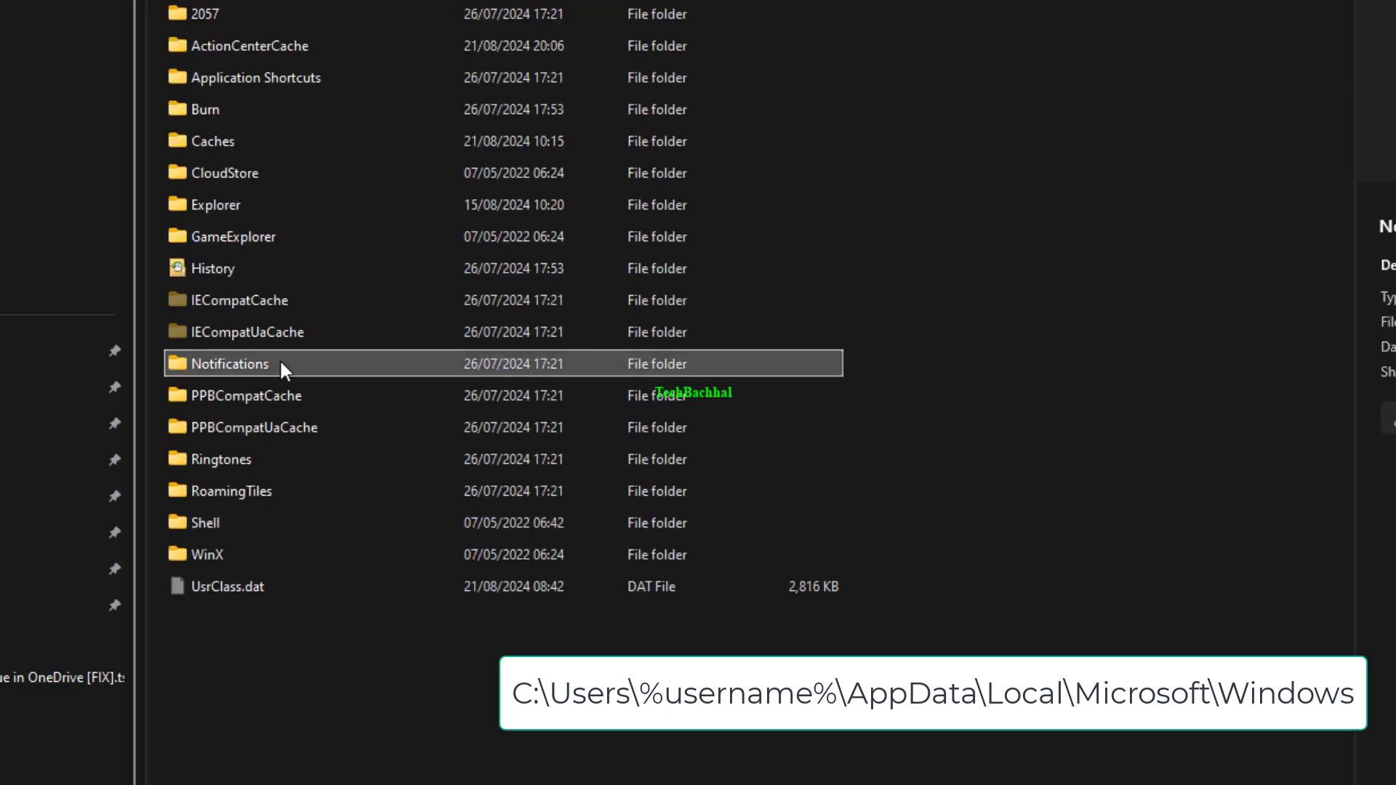
right_click(279, 361)
click(295, 717)
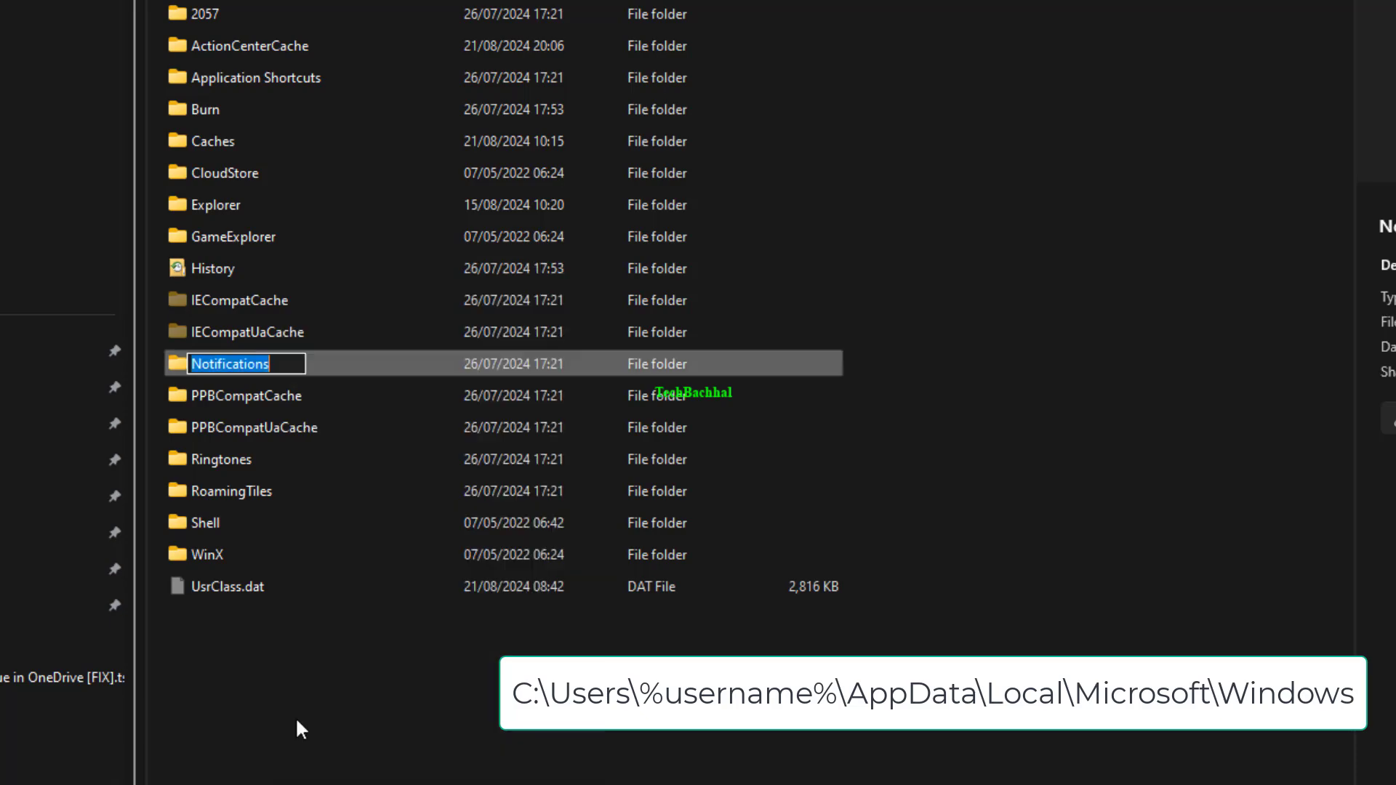
click(191, 365)
text(oLD)
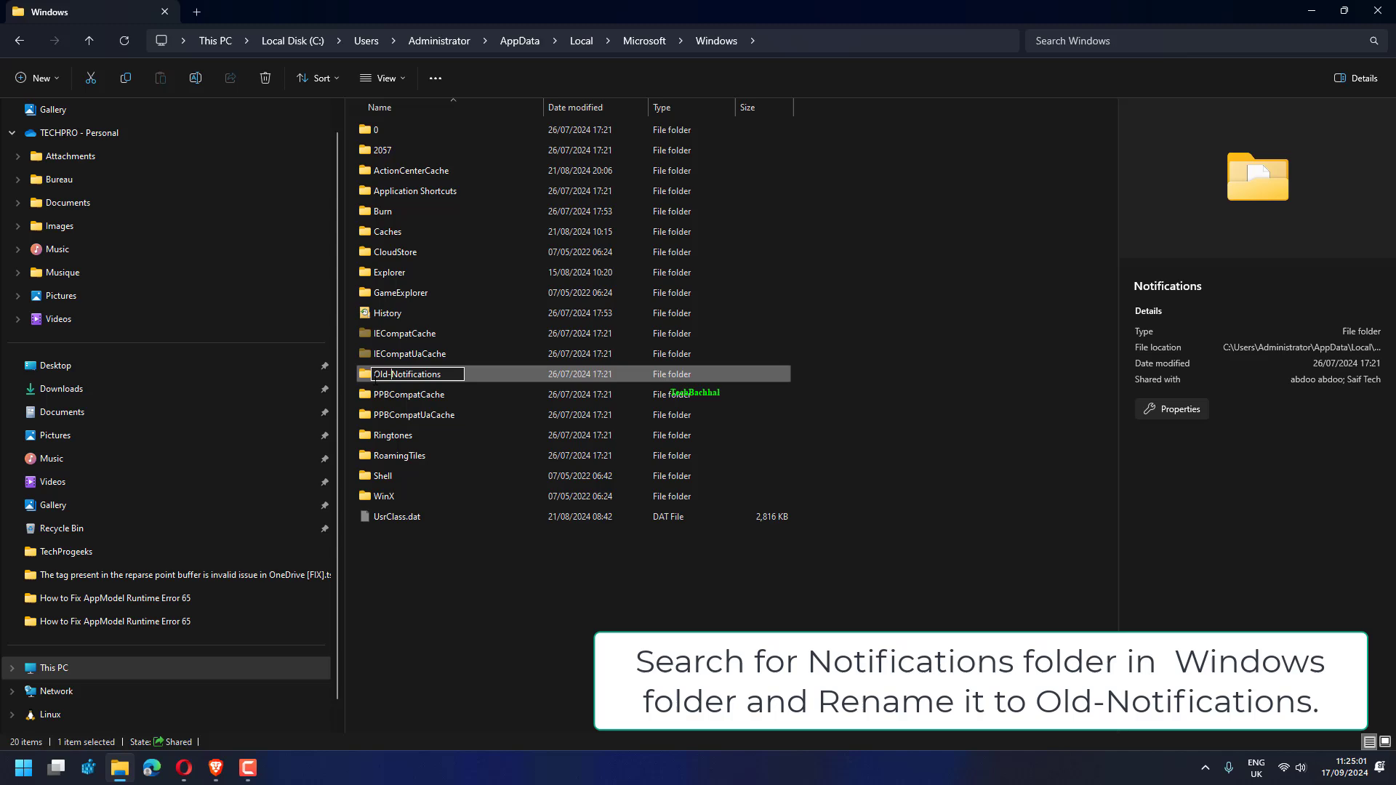
key(Return)
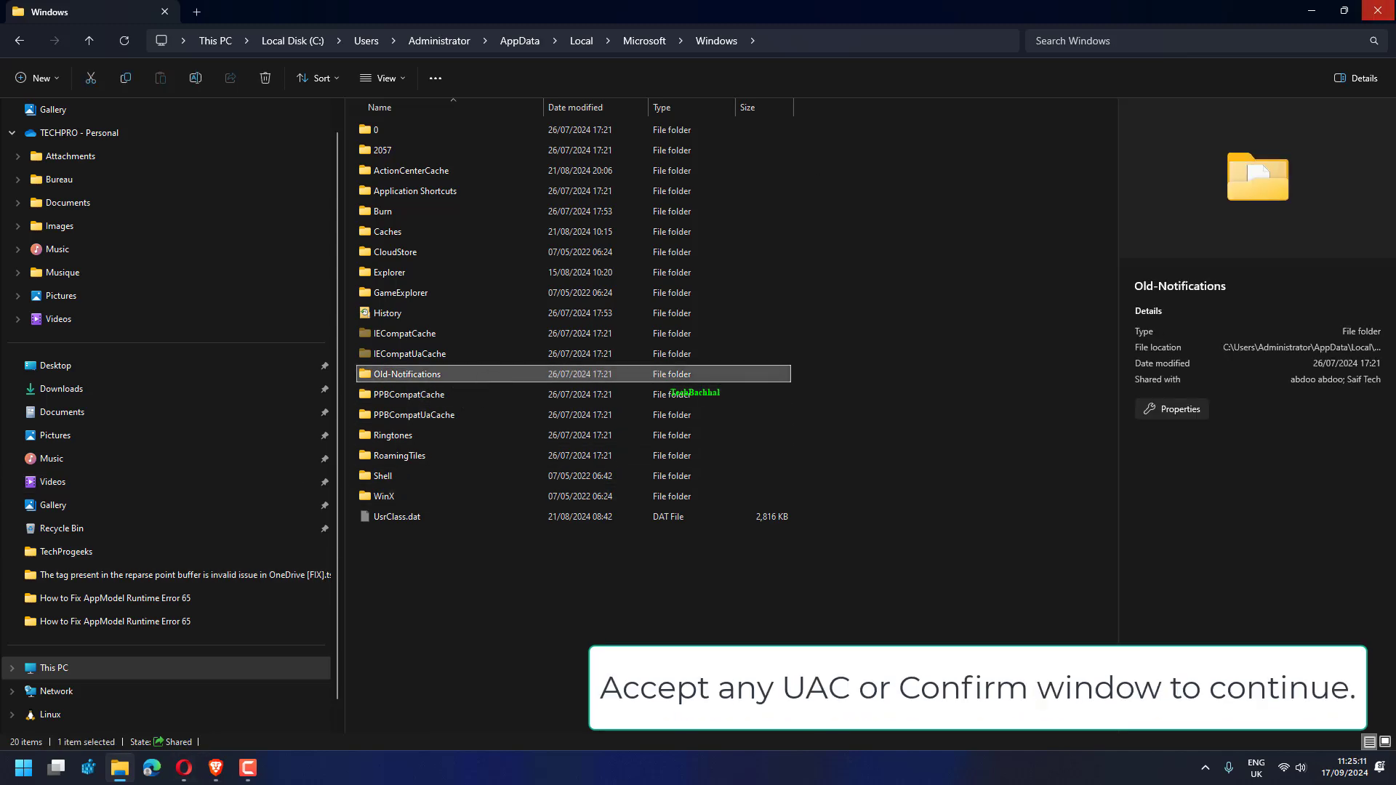
click(1377, 11)
click(10, 781)
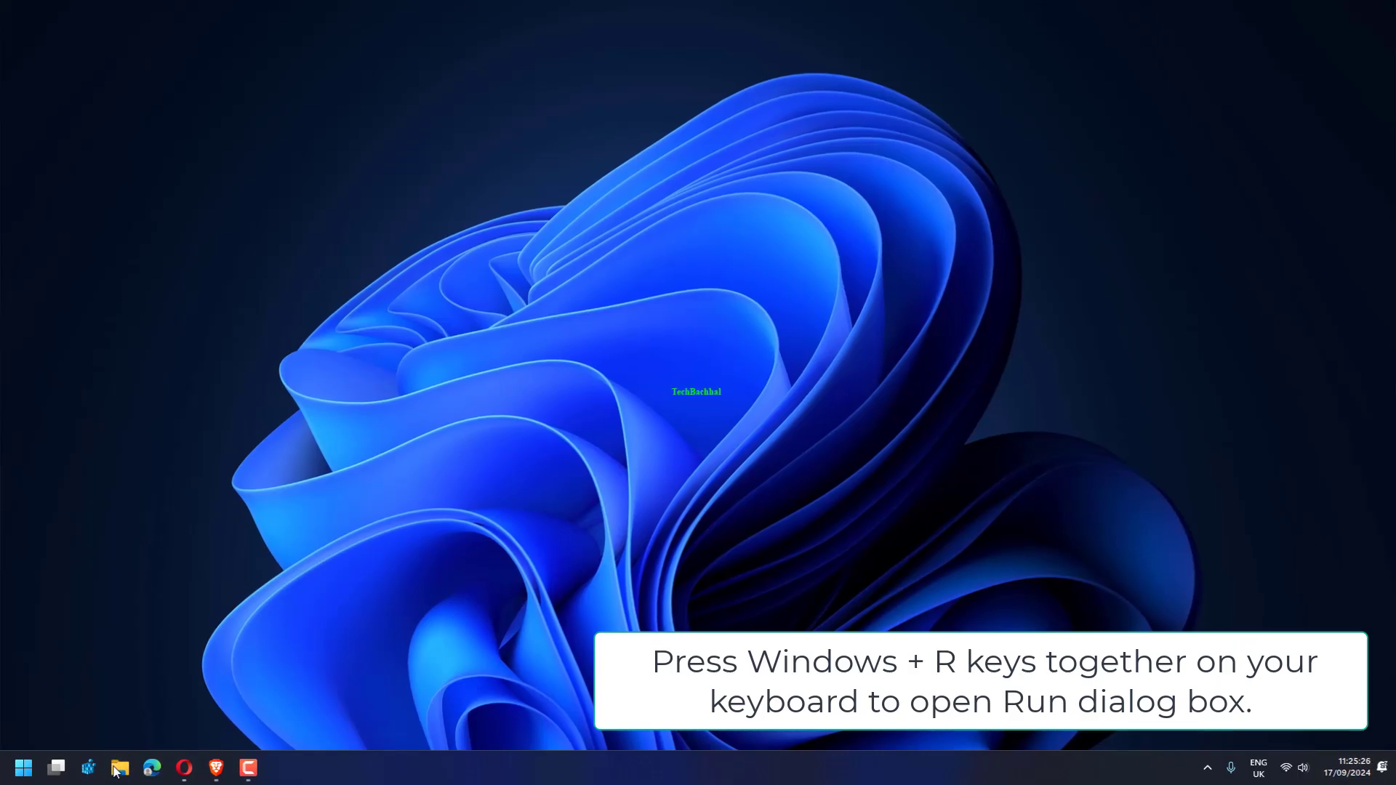
In regedit, open the WpnUserService key's Start value (data 2) for editing
key(super+r)
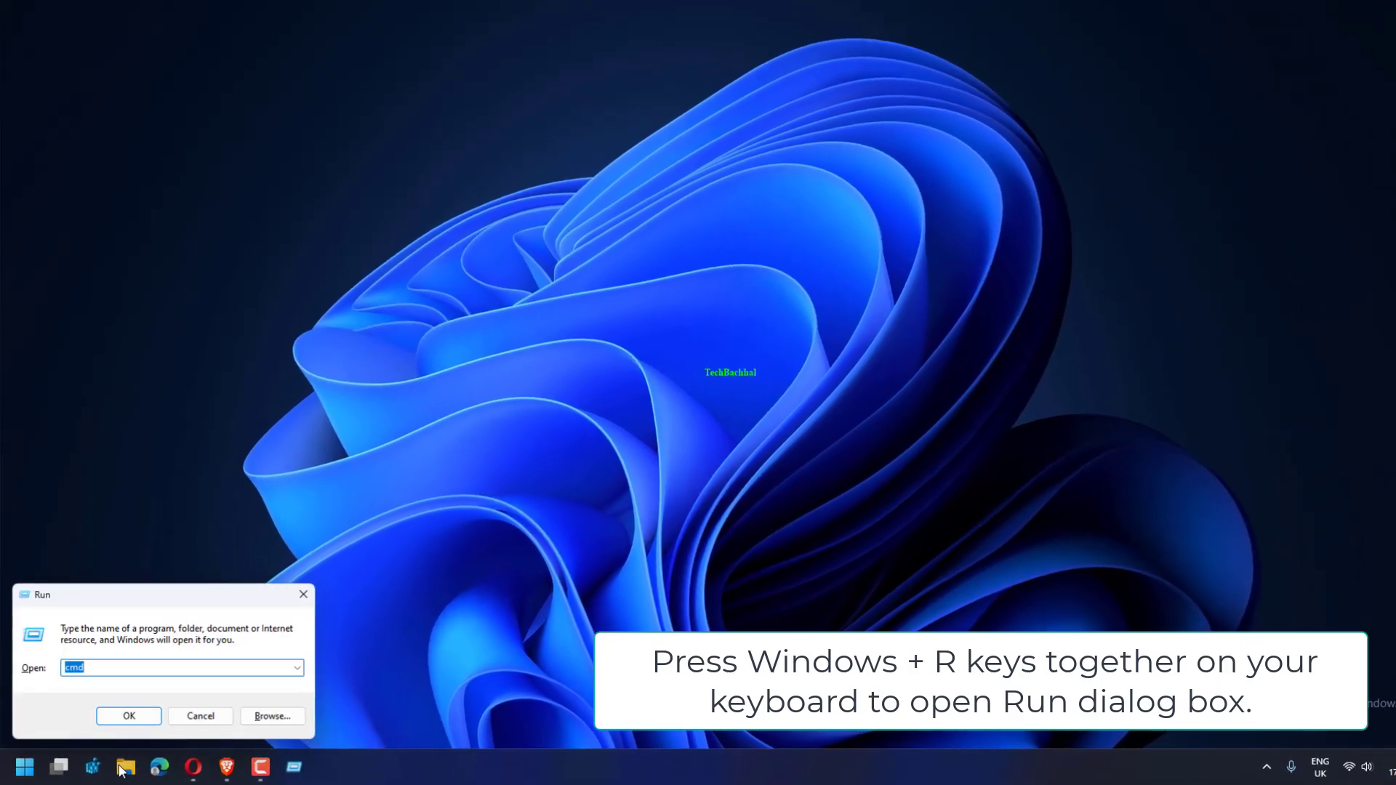
text(re)
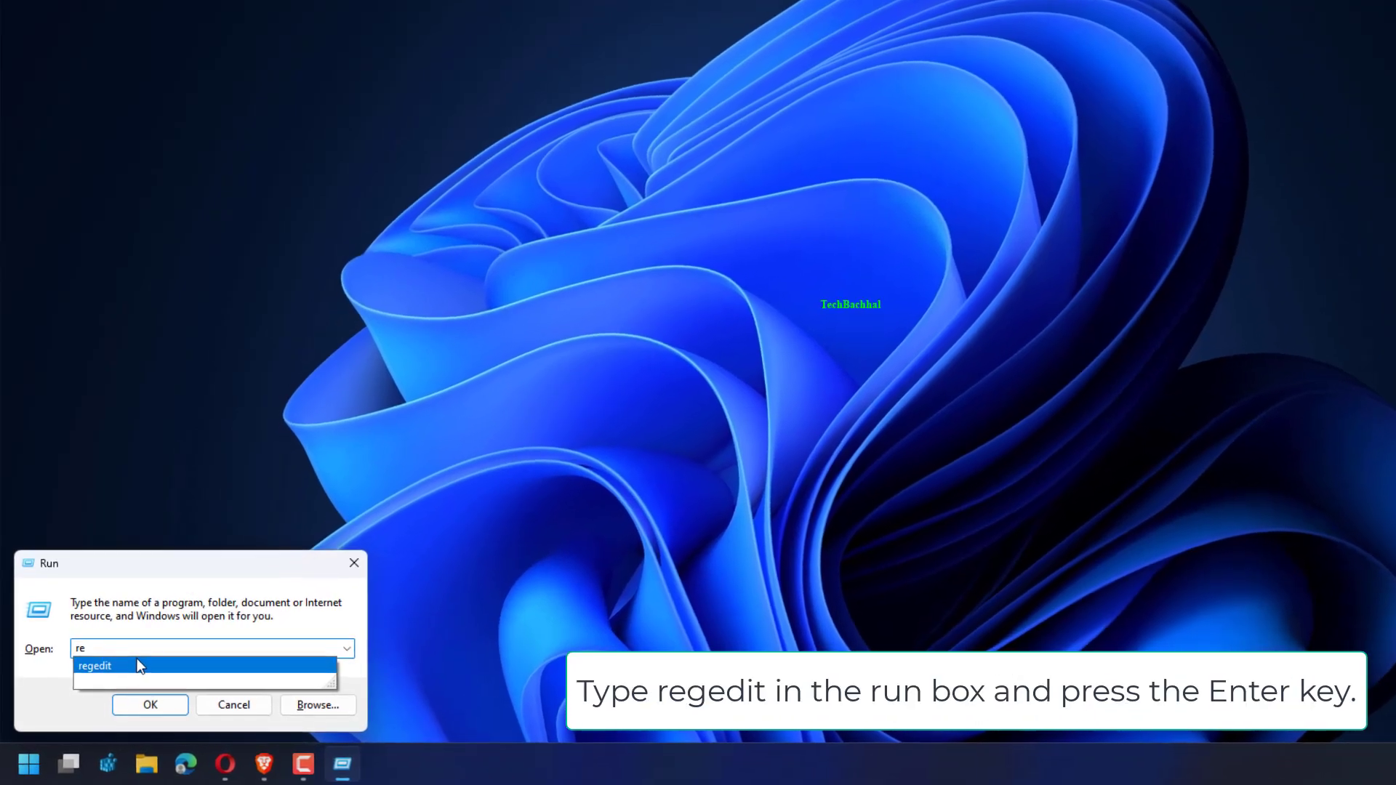
click(109, 666)
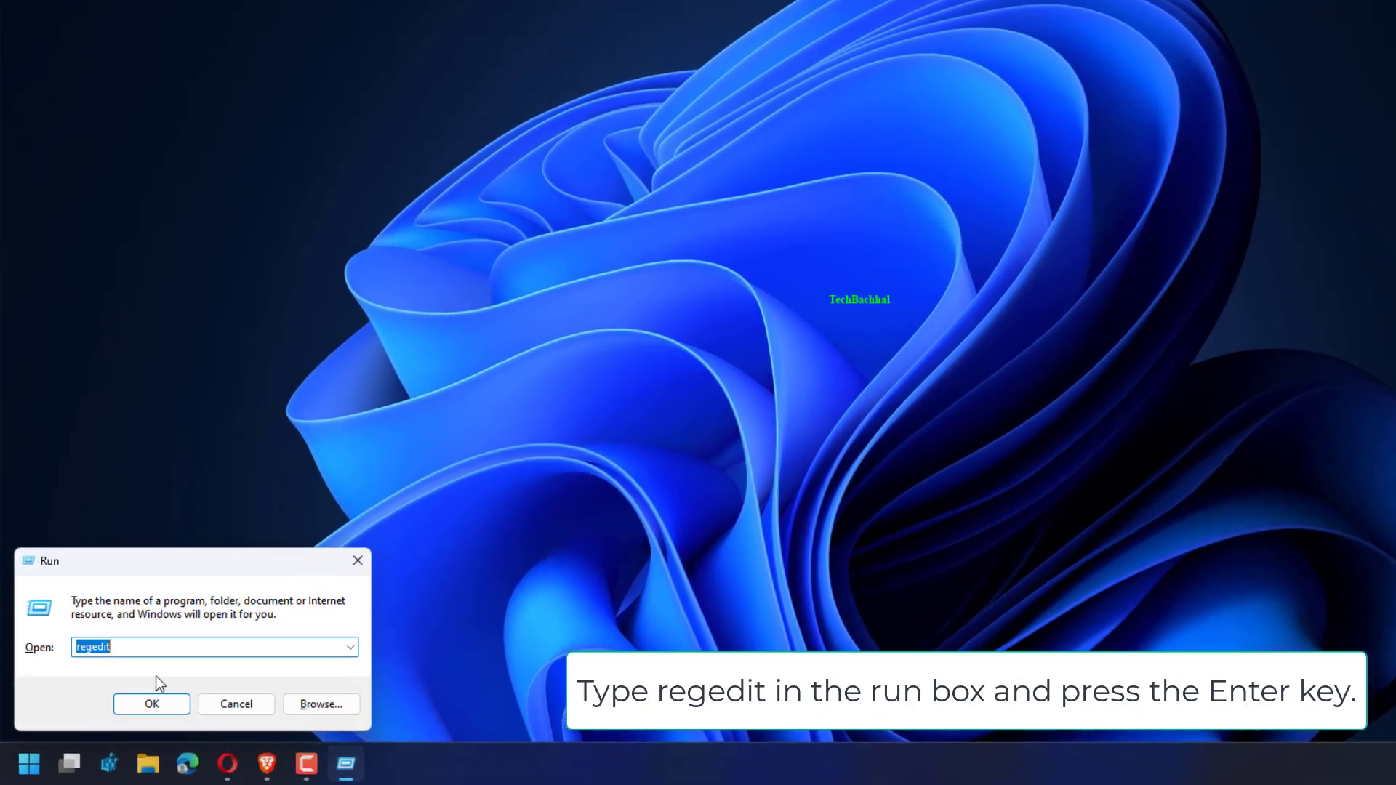
click(143, 705)
click(141, 705)
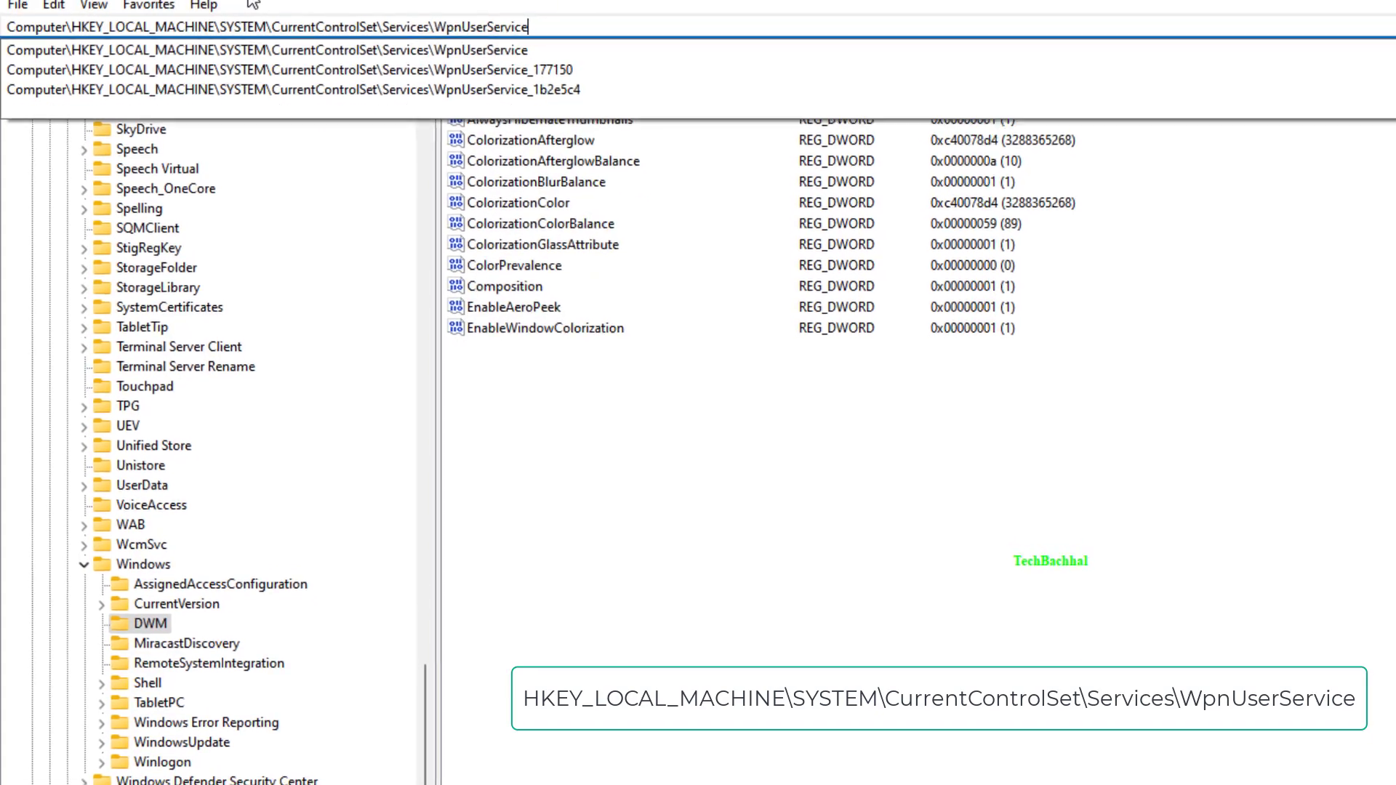
key(Return)
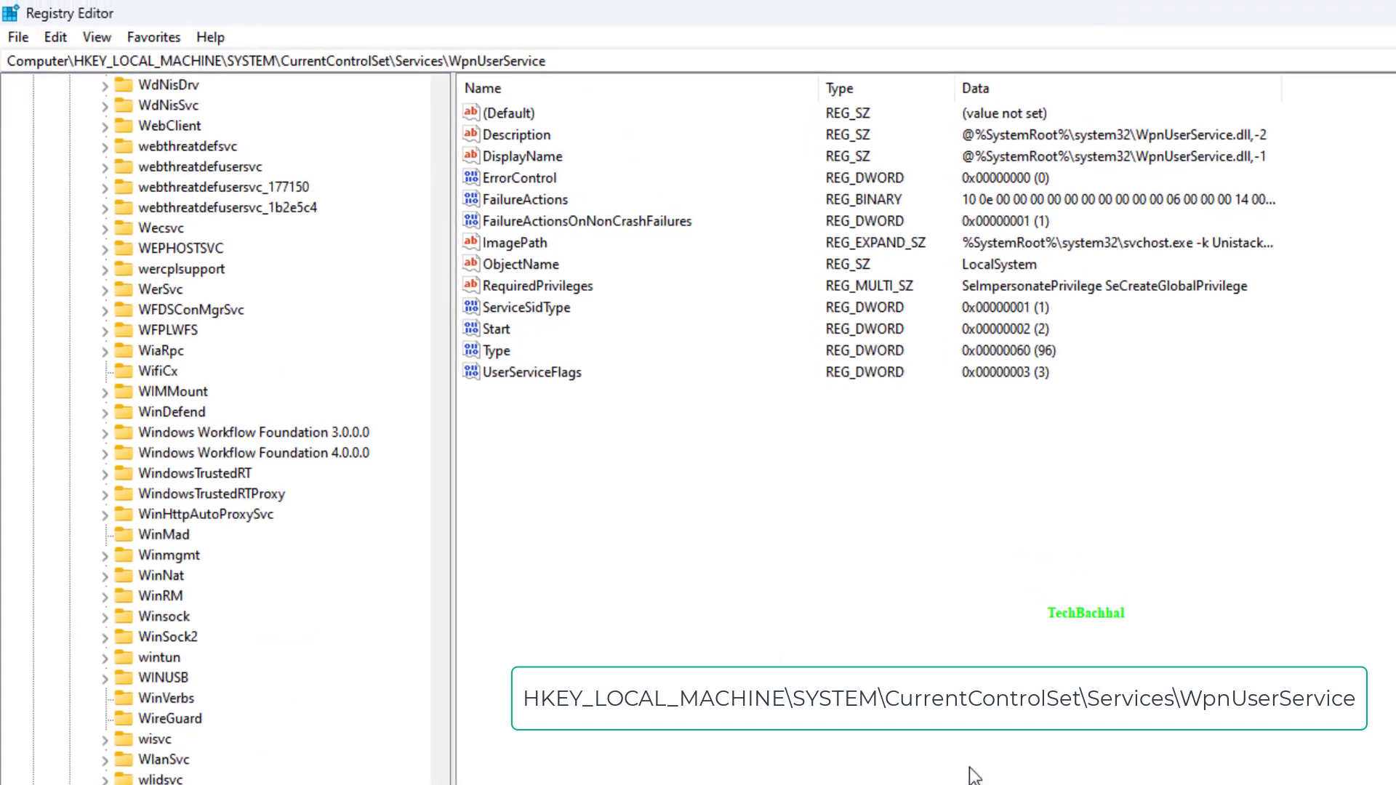
double_click(500, 333)
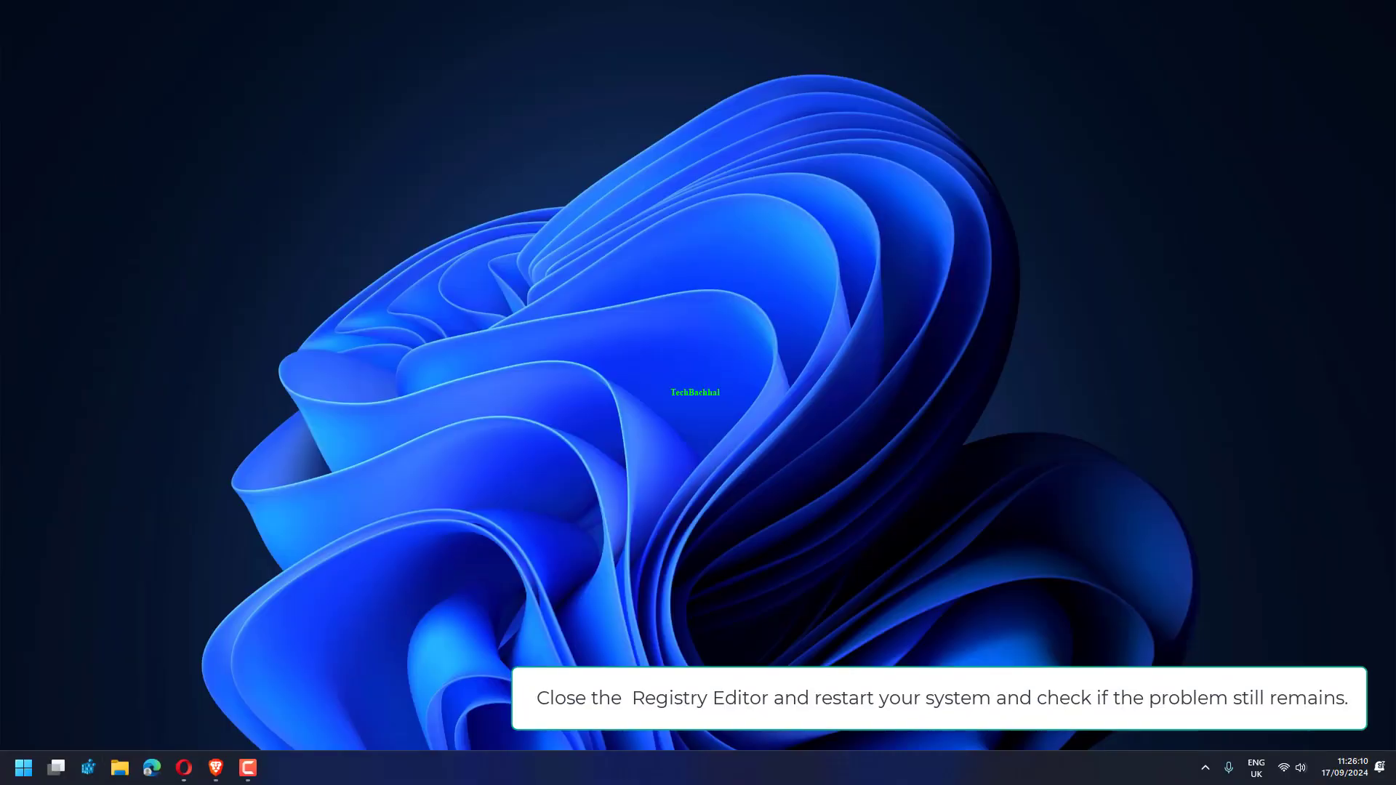
Show the Start menu's power options: Sleep, Shut down and Restart
click(17, 769)
click(426, 717)
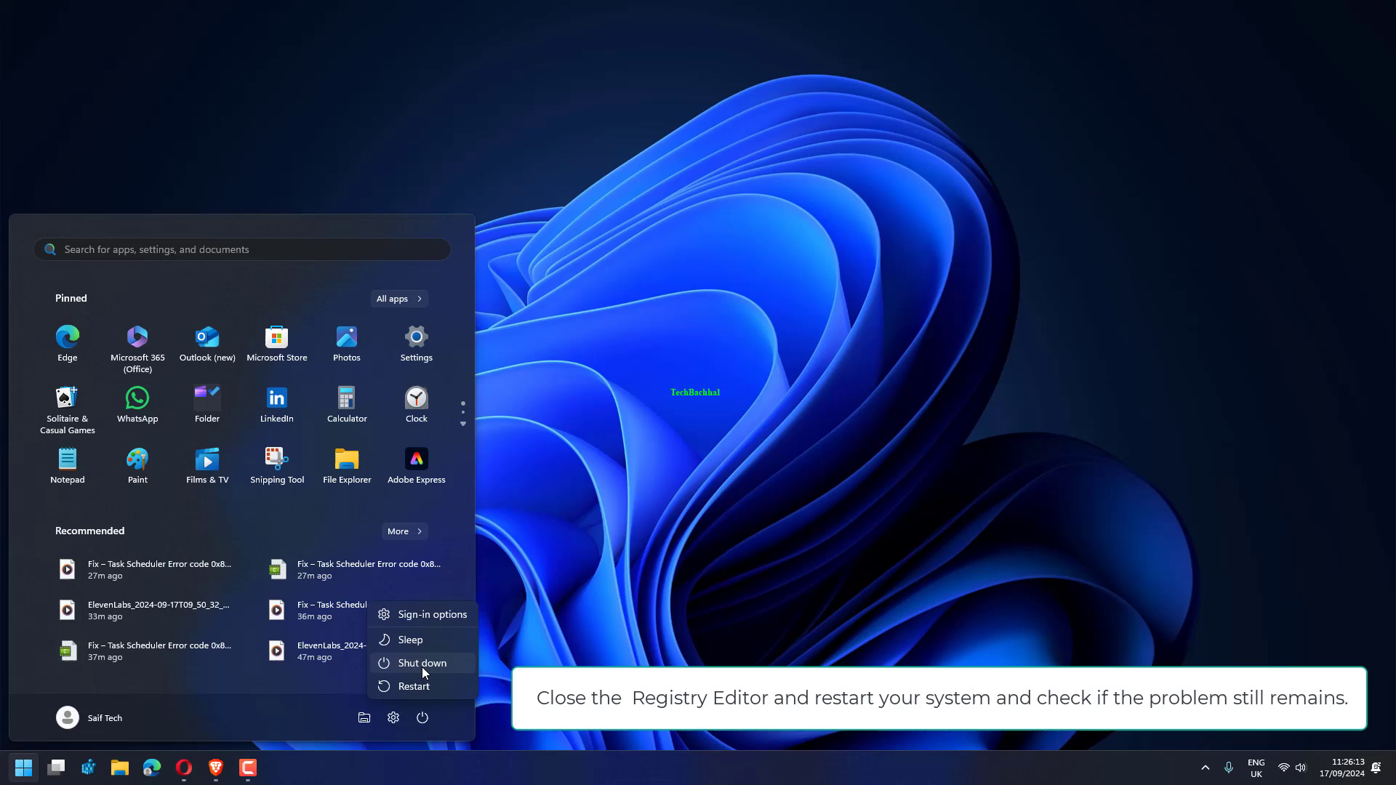